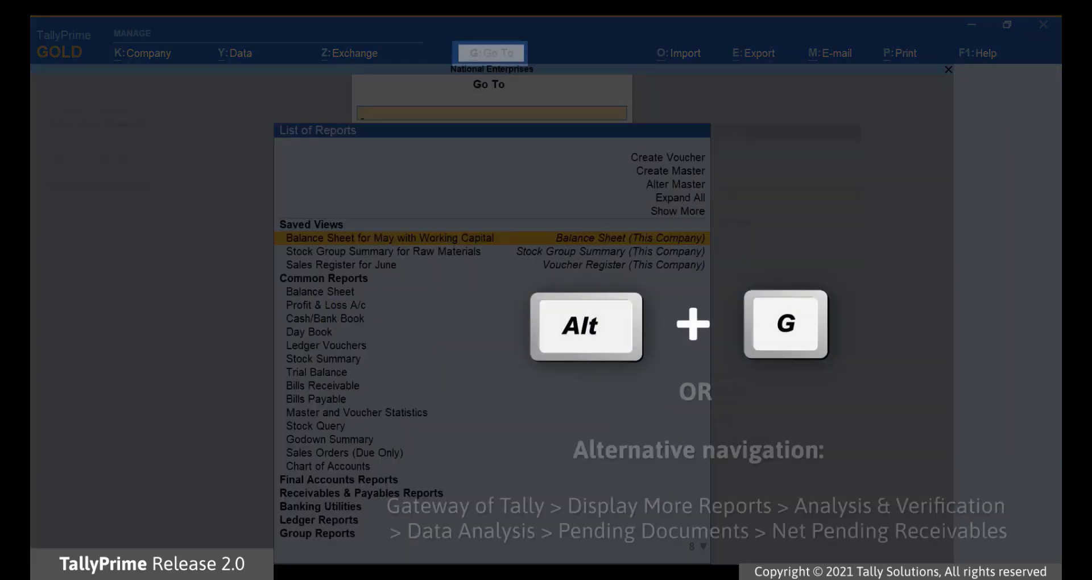
Open the Bills Receivable report and group it by Ledger-wise Bills.
text(s)
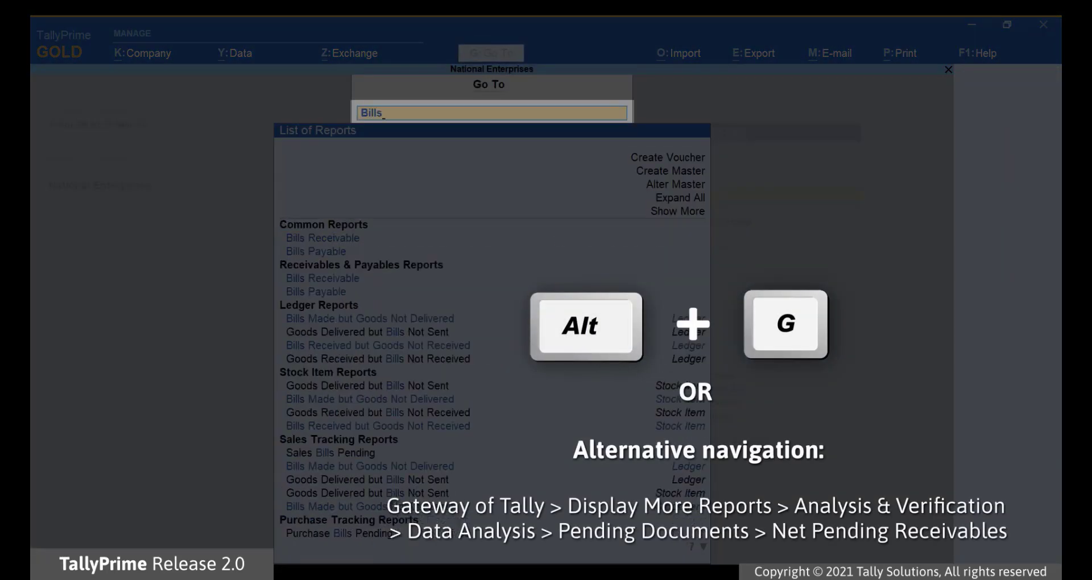
key(Return)
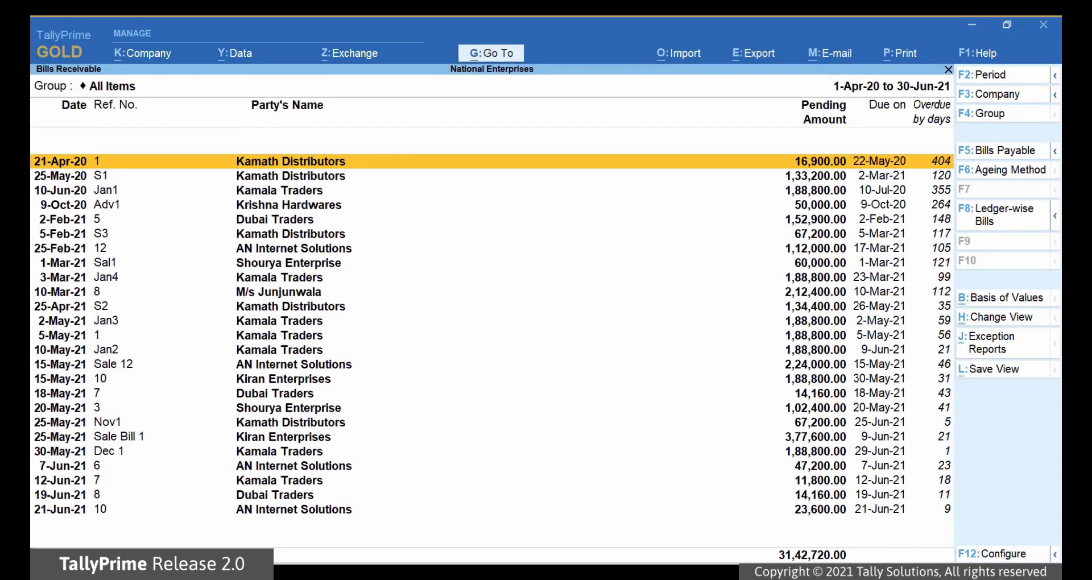
key(F8)
Configure the Bills Receivable report to show the opening amount and accept the configuration.
key(F12)
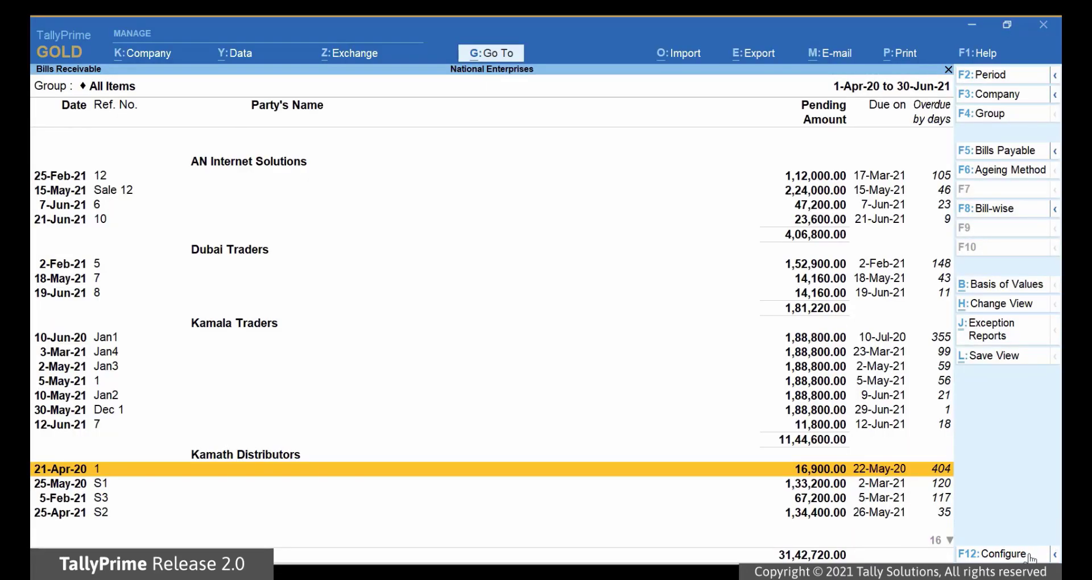
click(1030, 558)
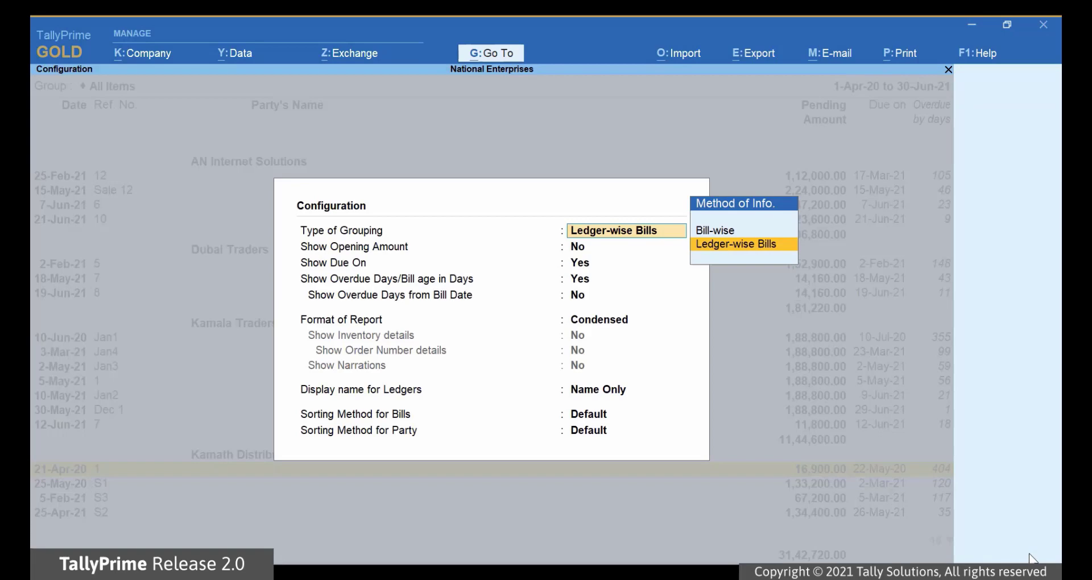
key(Return)
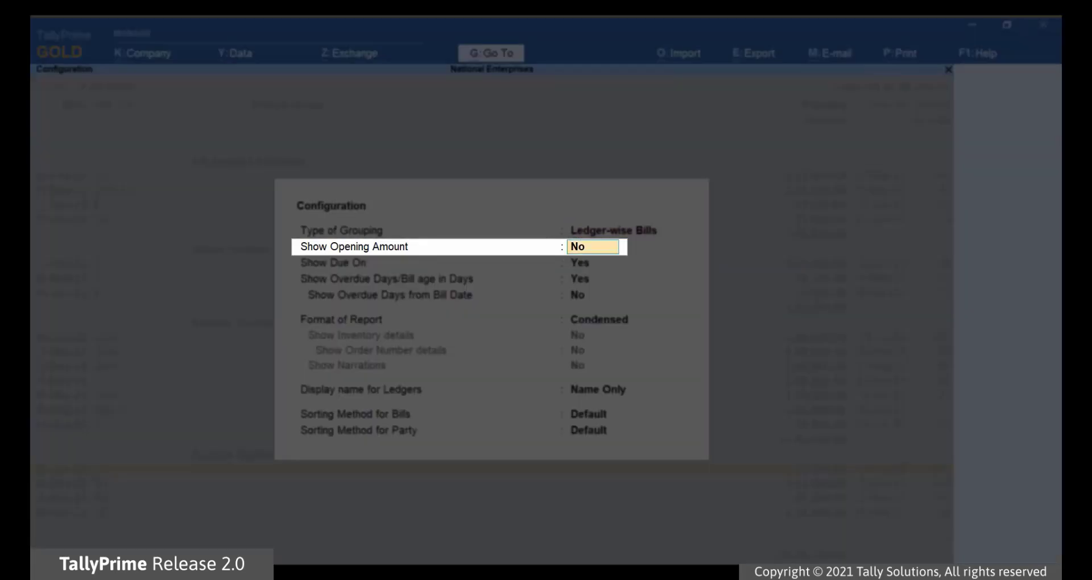
text(Yes)
key(Return)
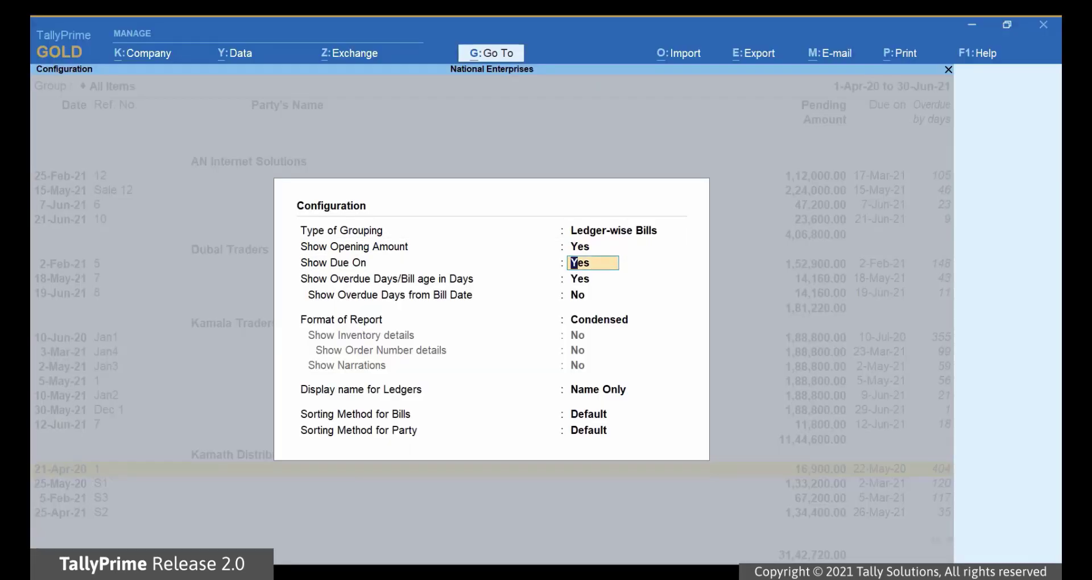
key(ctrl+a)
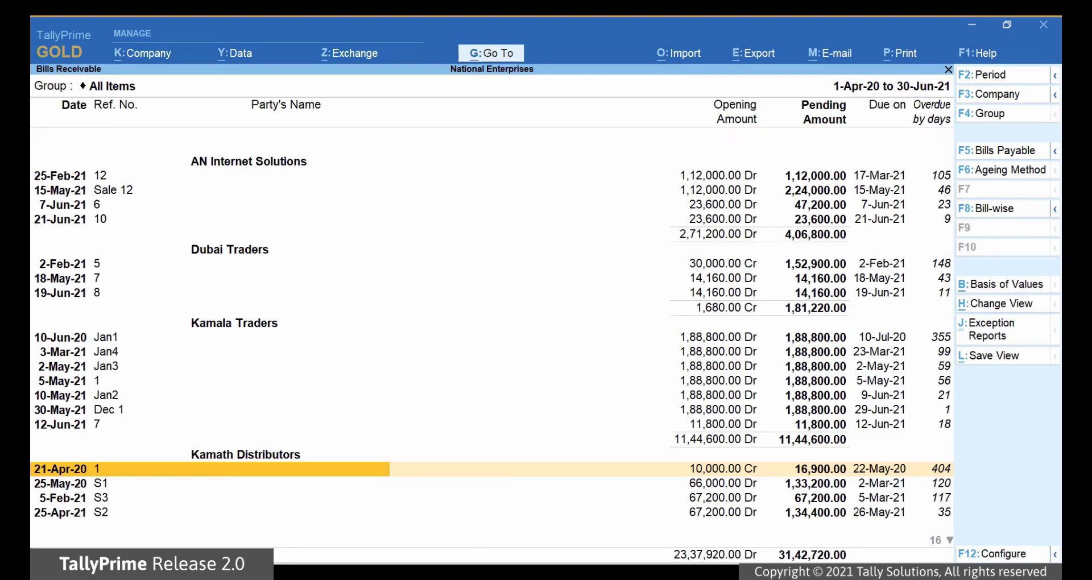
Start an ageing analysis of the receivables using the Ageing by Due Date method.
key(F6)
click(1046, 176)
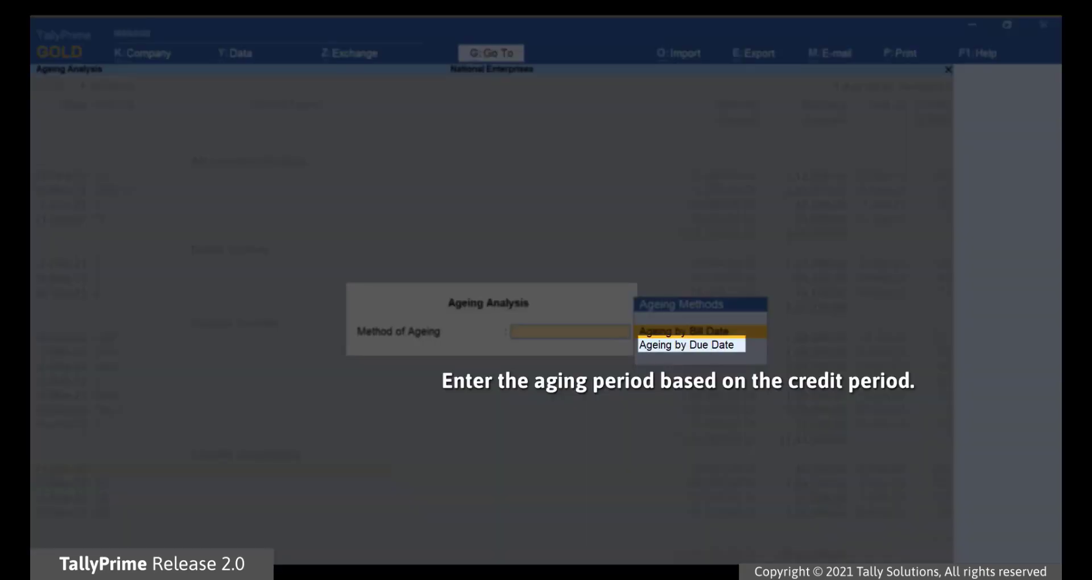
click(686, 345)
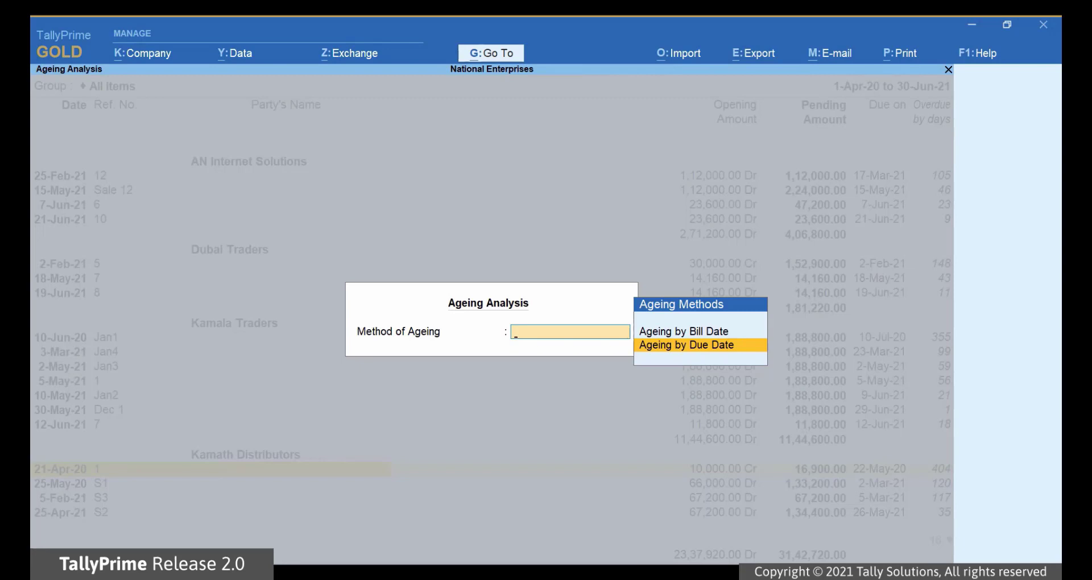
key(Return)
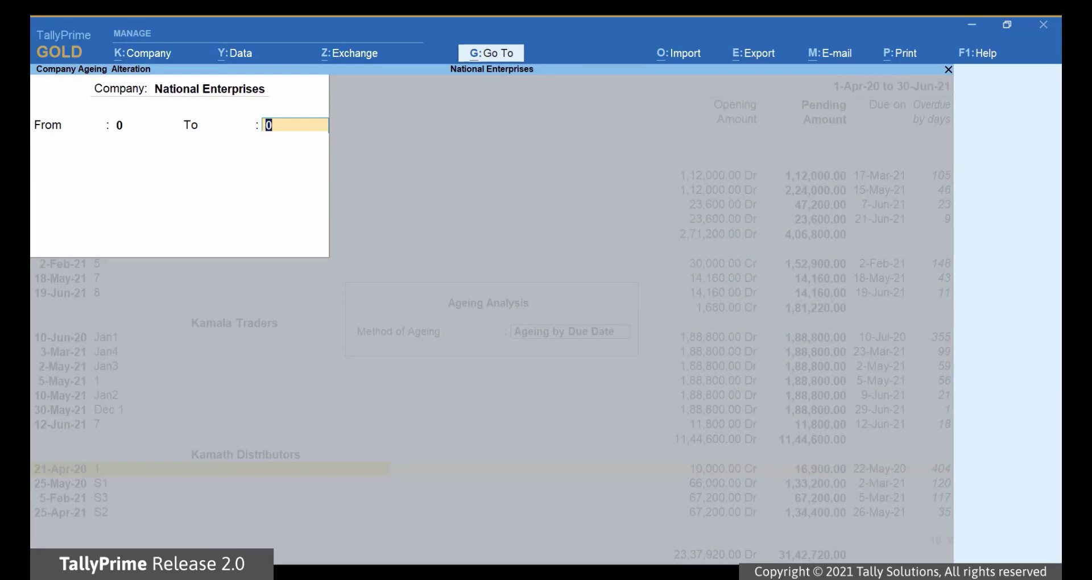
Define ageing periods of 0 to 15, 15 to 30, 30 to 45, 45 to 60 and from 60 days onward, and accept them.
text(15)
key(Return)
text(3)
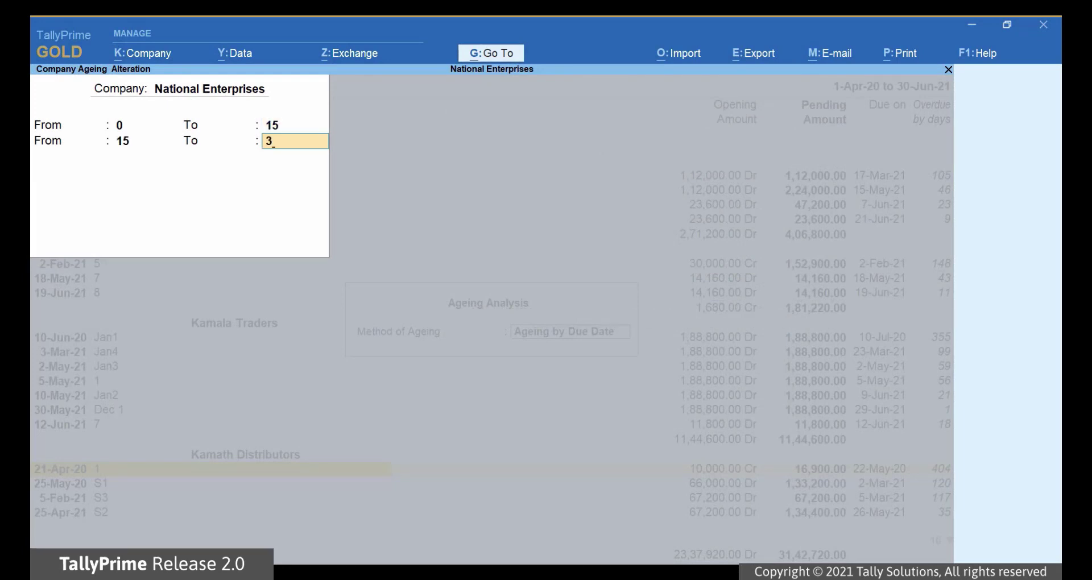
text(0)
key(Return)
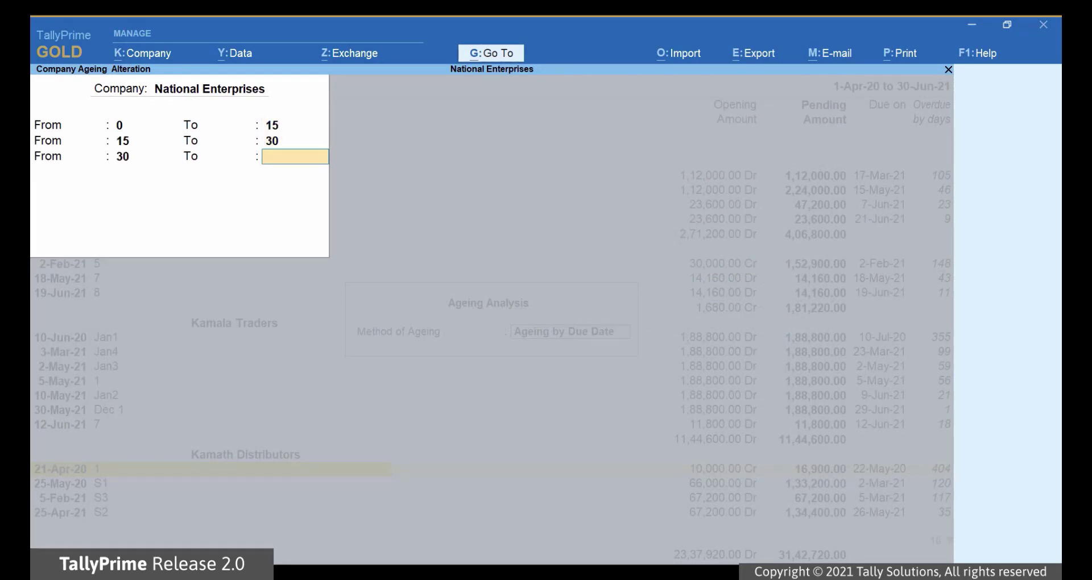
text(45)
key(Return)
text(60)
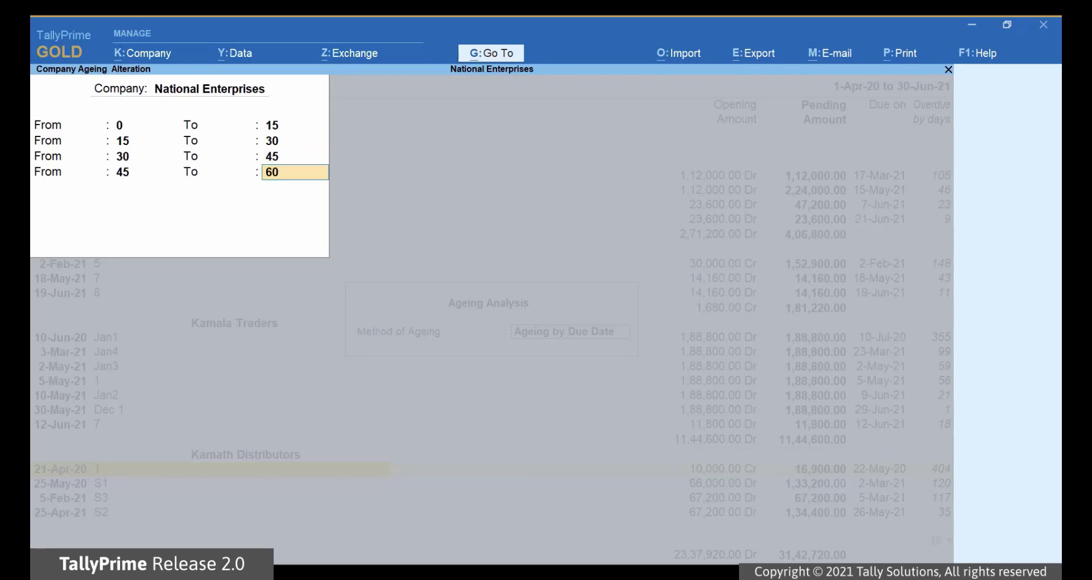
key(Return)
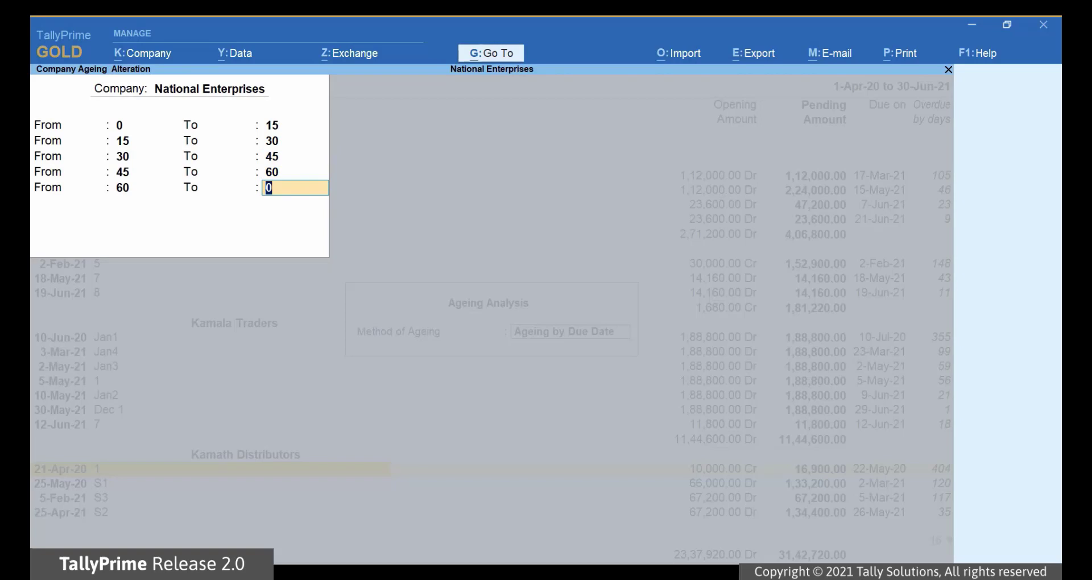
key(Return)
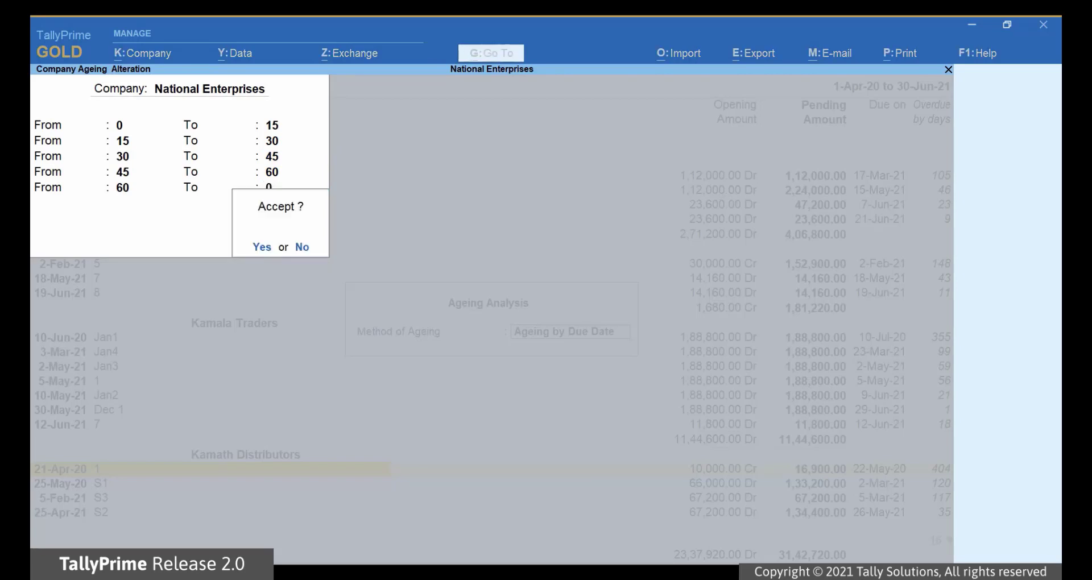
key(Return)
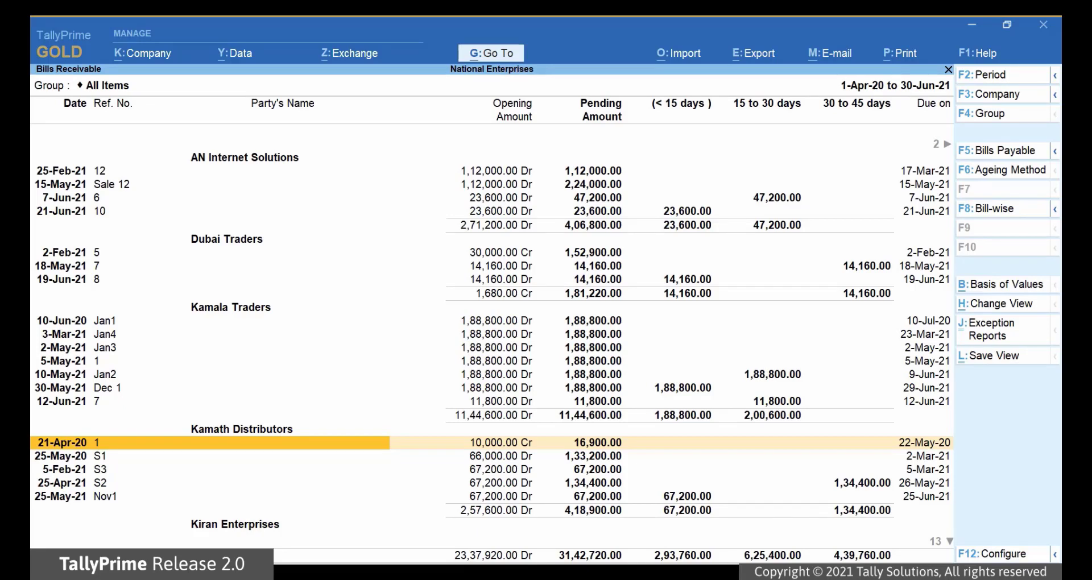
Examine the ageing period columns and due date along the first Kamath Distributors bill.
key(Right)
key(Right)
key(Right)
key(Right)
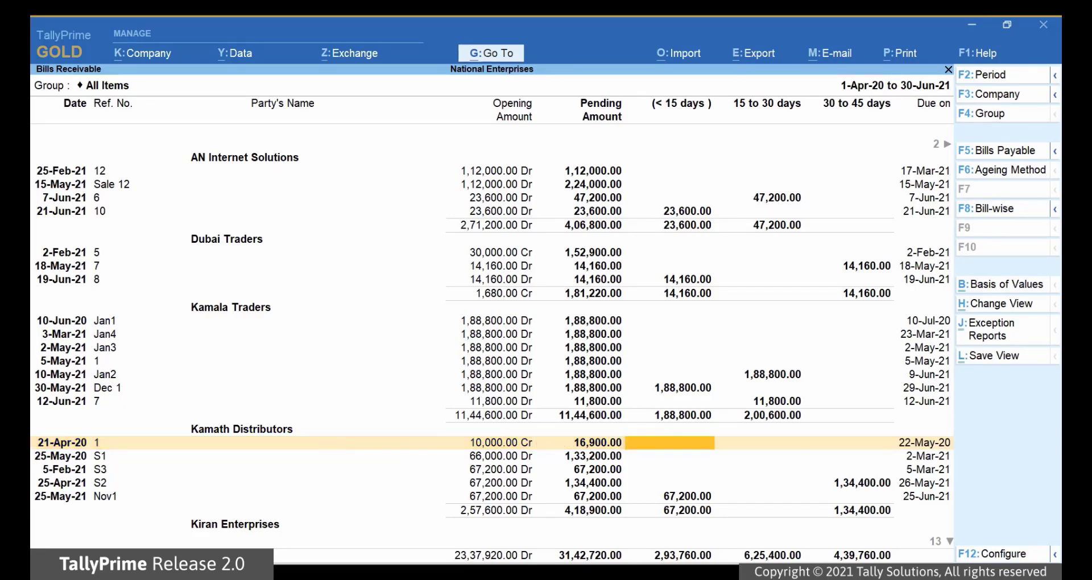
key(Right)
key(Right)
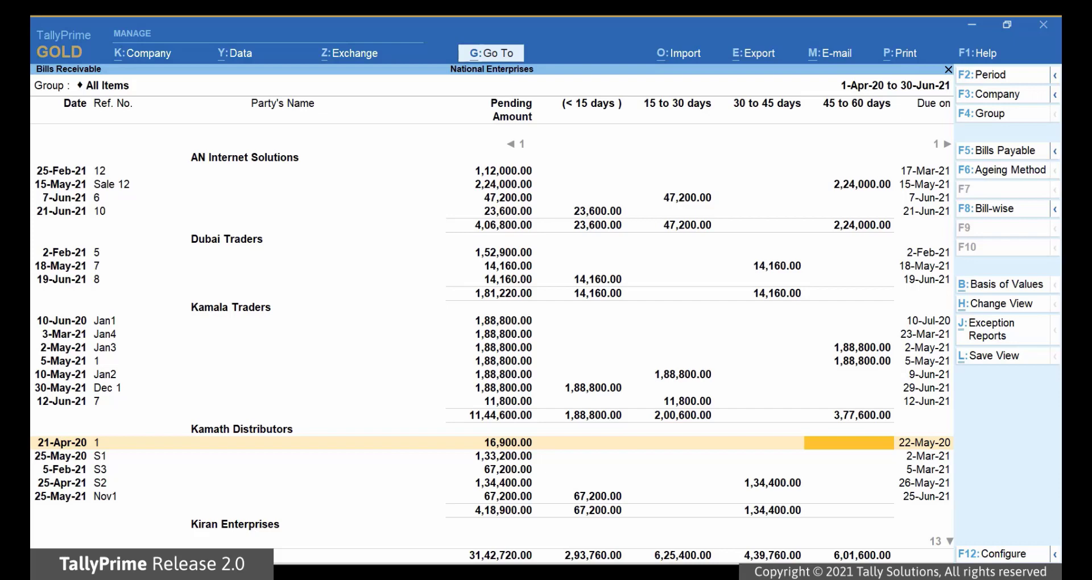
key(Right)
key(Right)
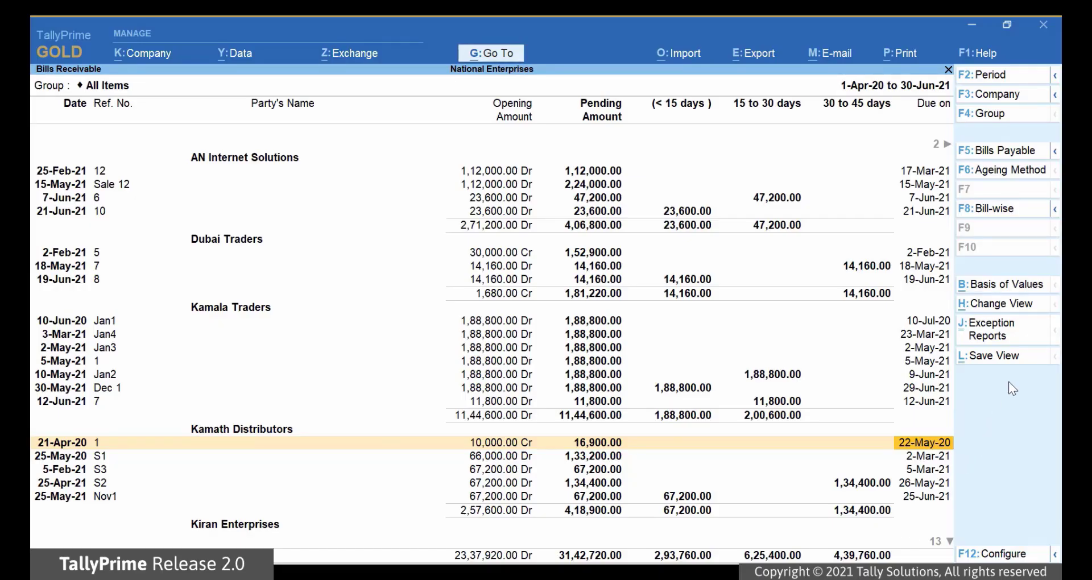
Save the current report view as "Ledger-Wise Bills Receivables - My View" without making it the default.
click(1015, 363)
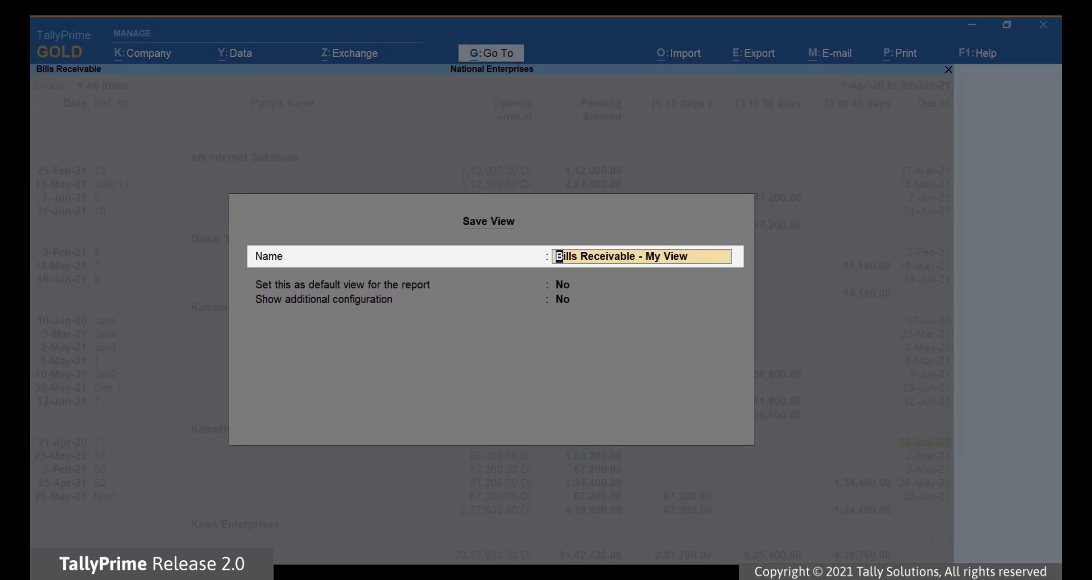
text(Ledger-Wise)
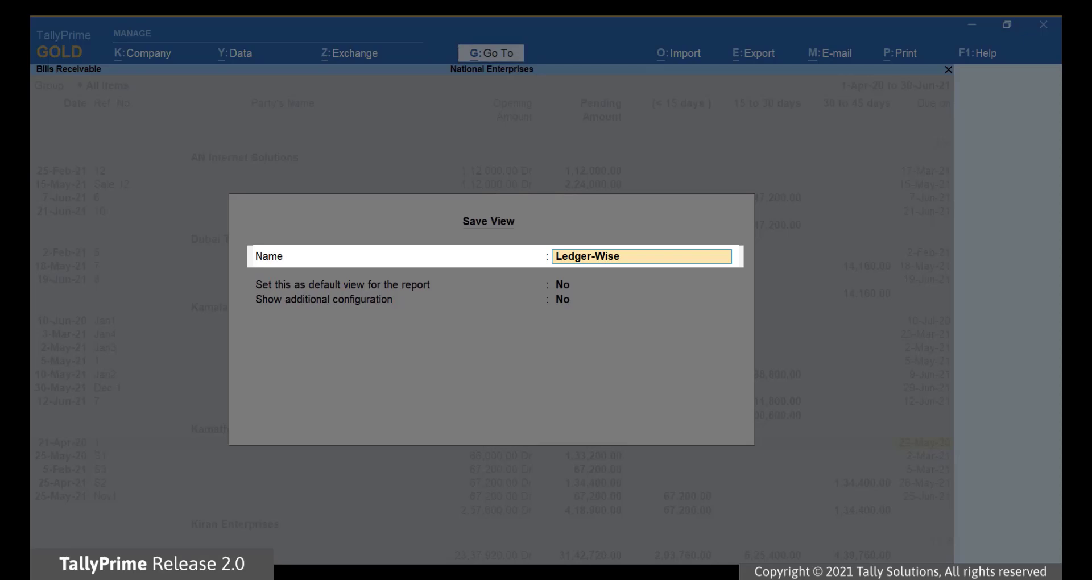
text( Bills Receivables - M)
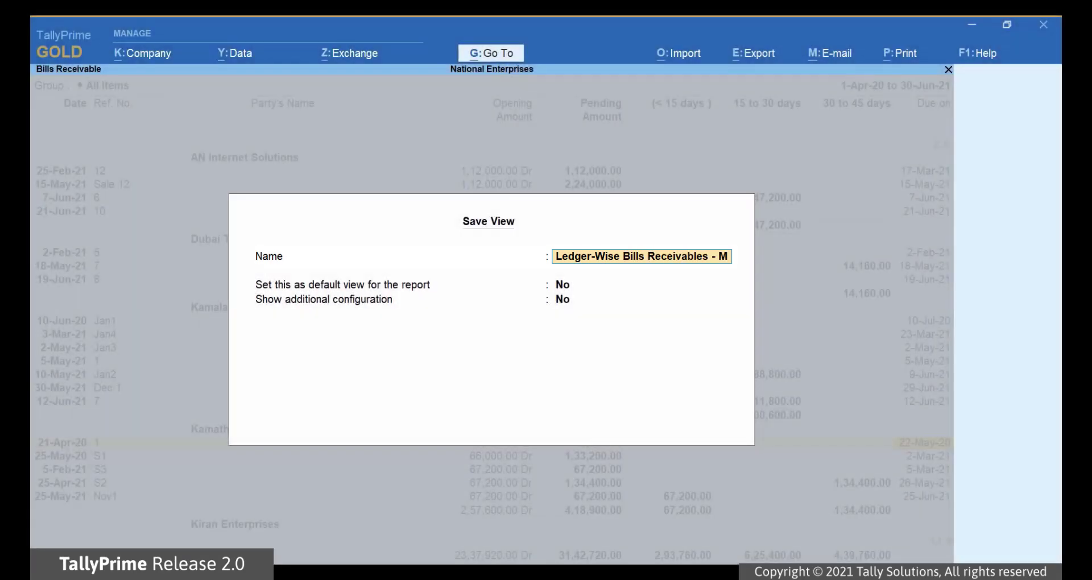
text(y View)
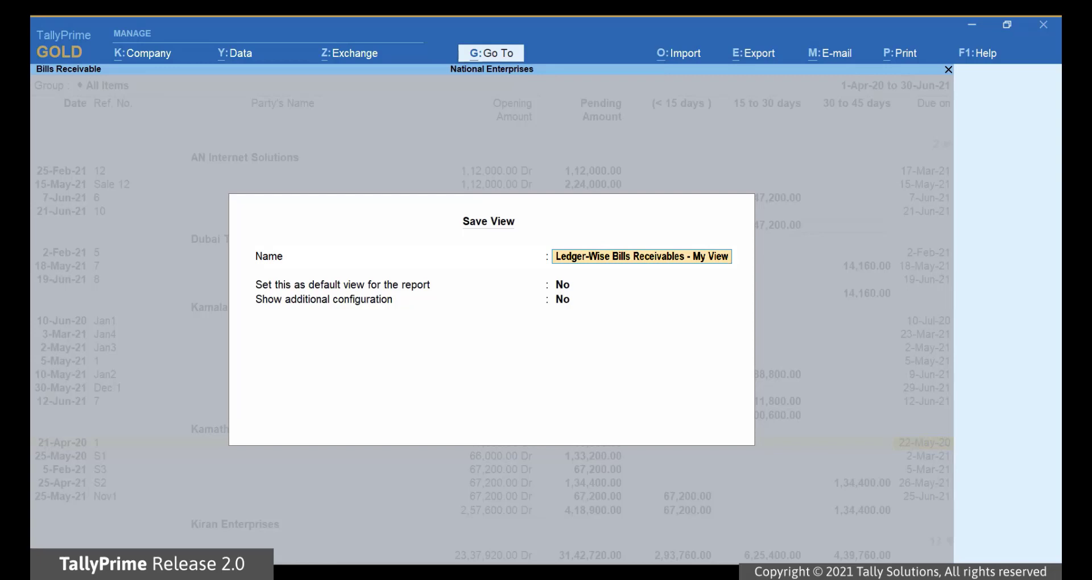
key(Return)
key(Return)
key(Return)
key(Return)
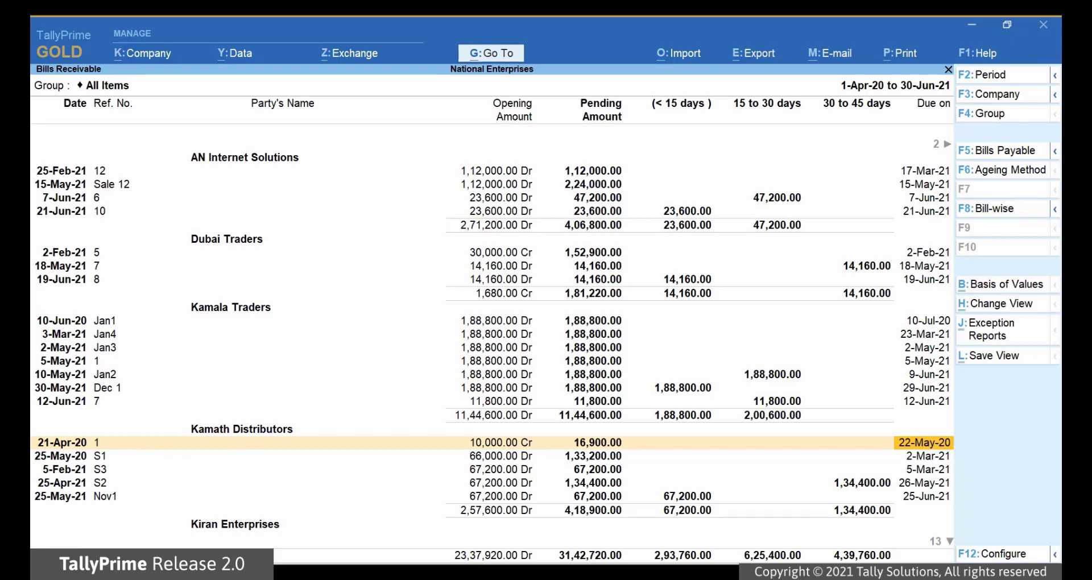
Close the report and open the saved view "Ledger-Wise Bills Receivables - My View" from the report search.
key(Escape)
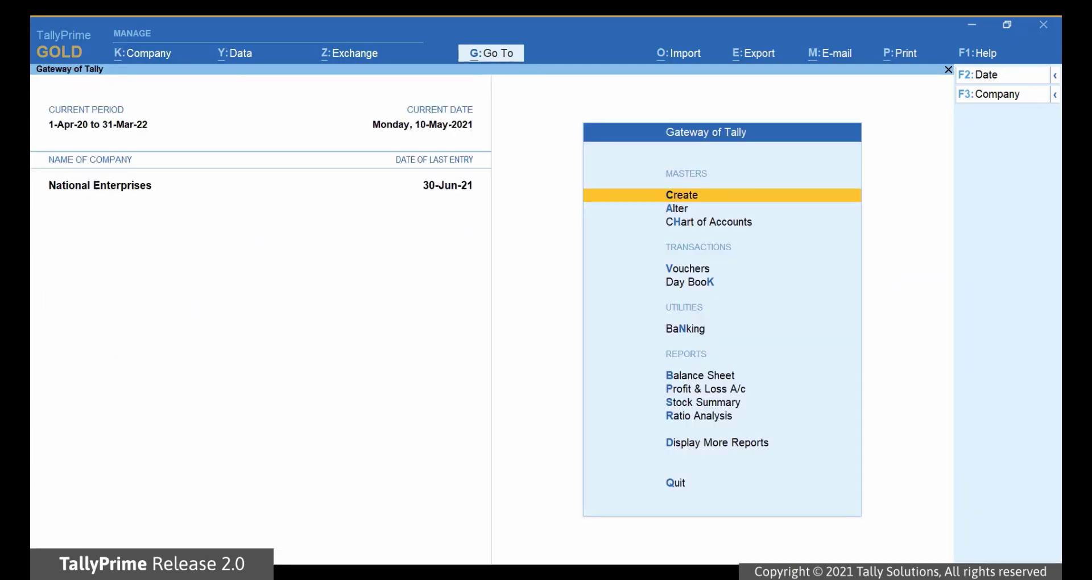
key(alt+g)
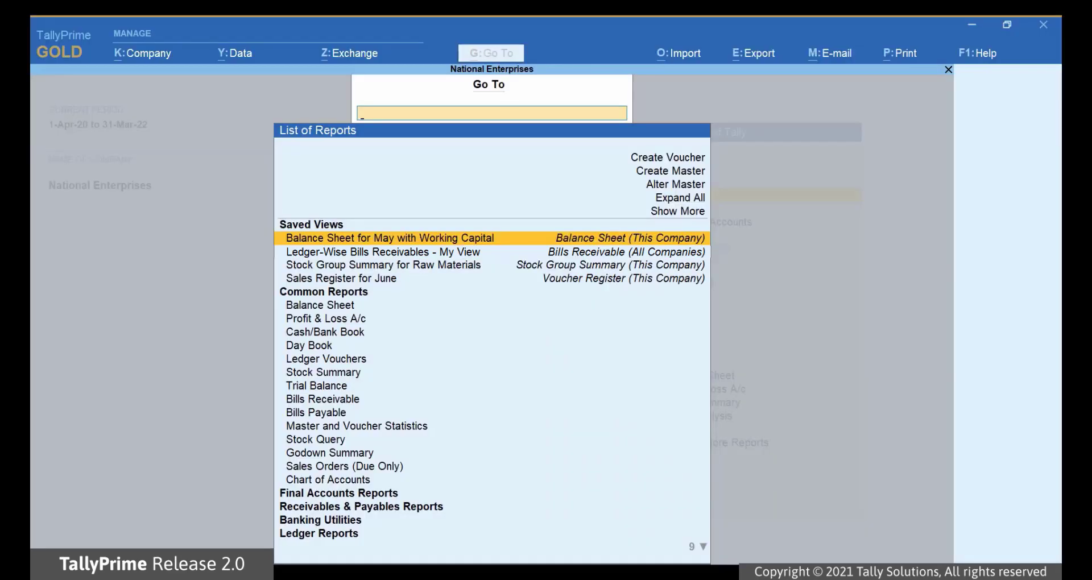
text(Ledg)
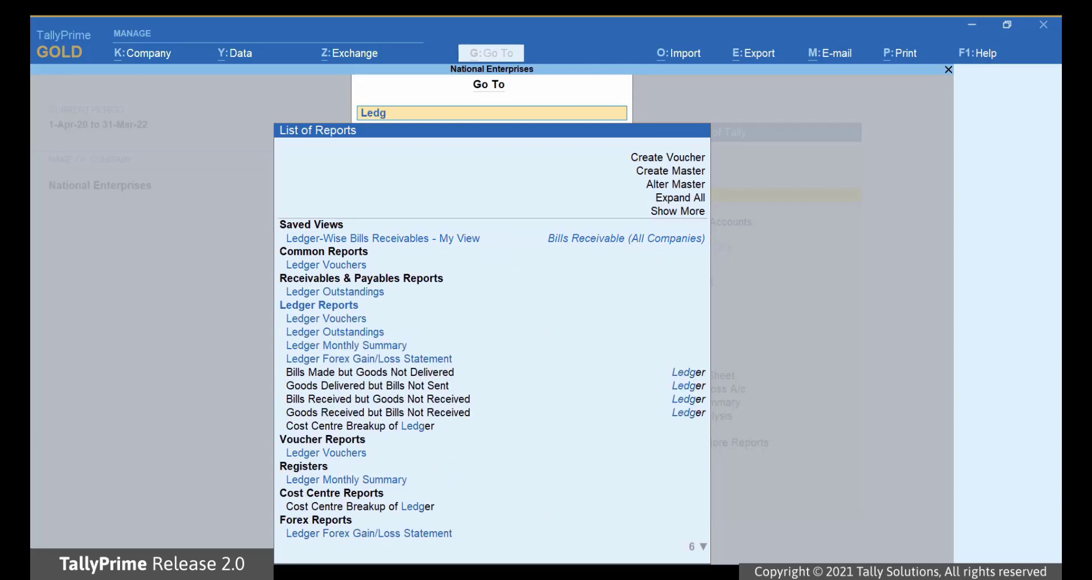
text(e)
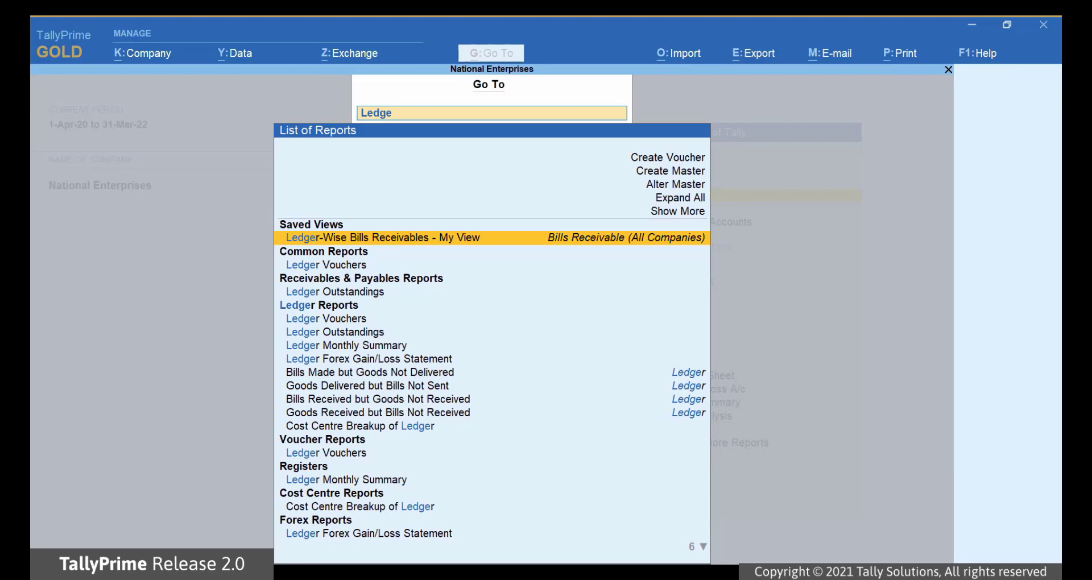
key(Return)
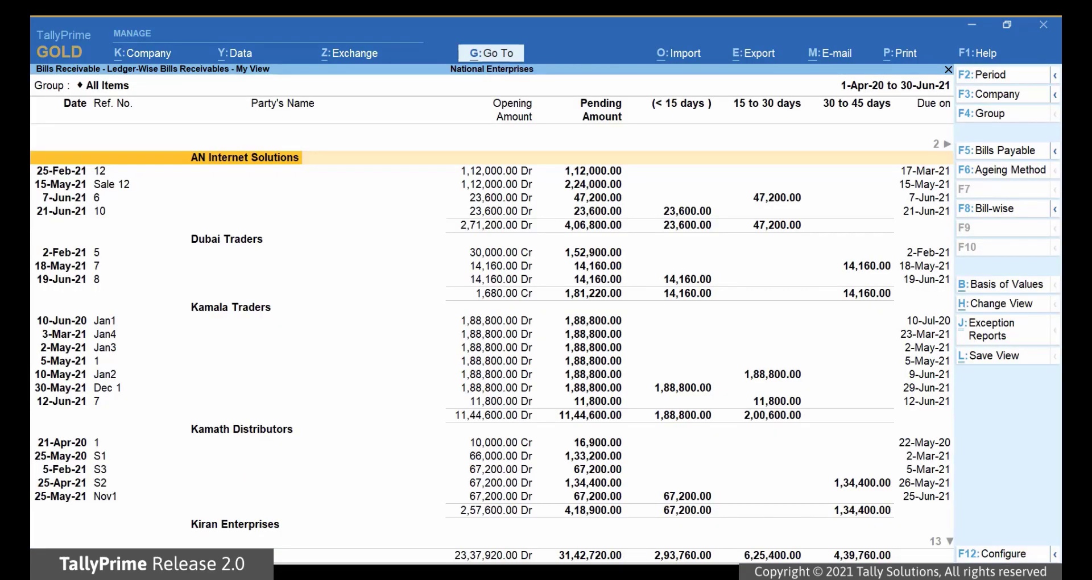
Close the saved view and open the original Bills Receivable report for comparison.
key(Escape)
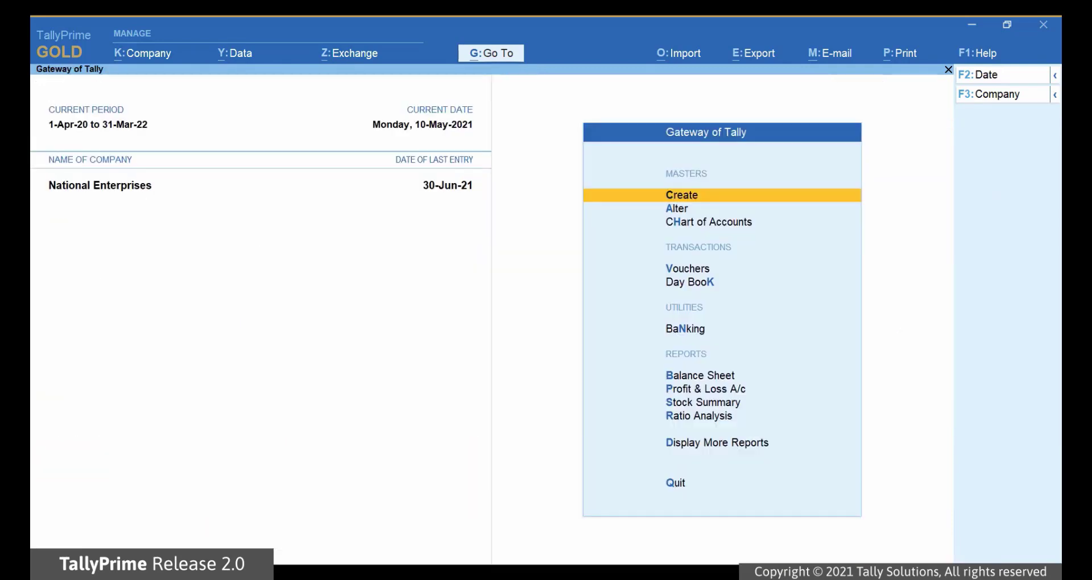
key(alt+g)
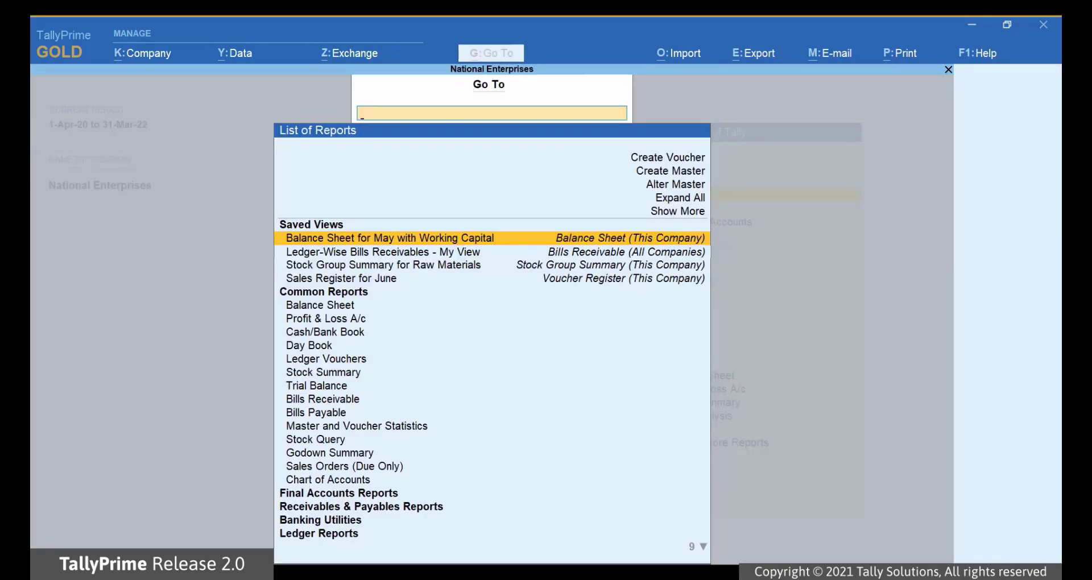
text(Bills)
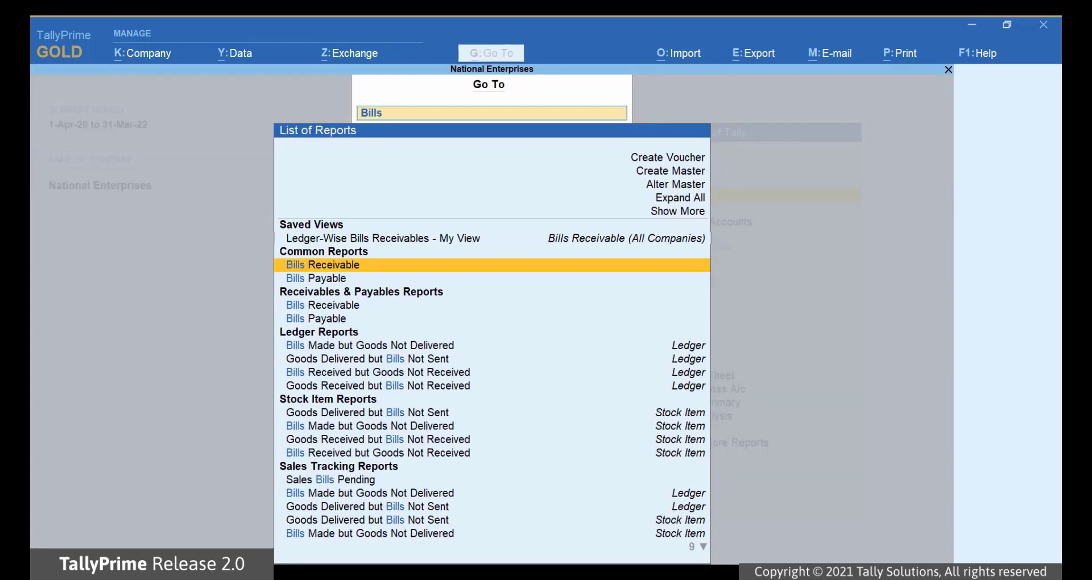
key(Return)
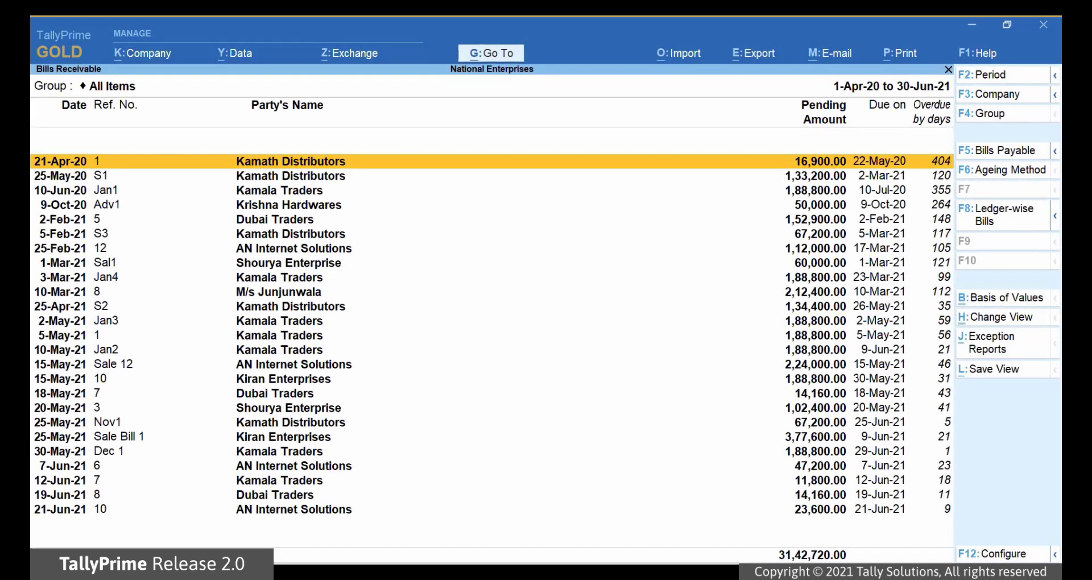
Close the original Bills Receivable report and open the saved view "Ledger-Wise Receivables - My View" from the report search.
key(Escape)
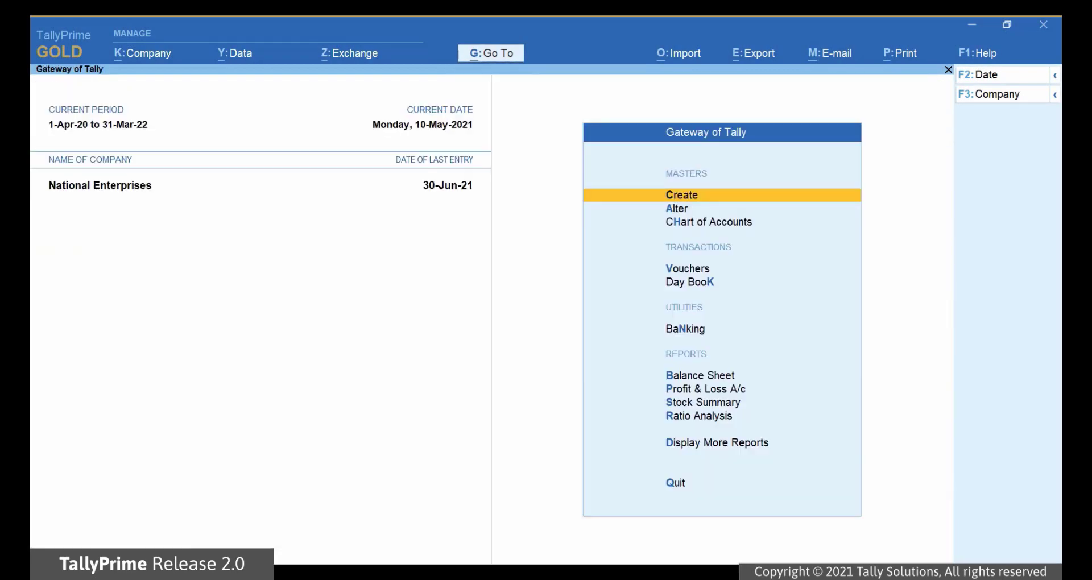
key(alt+g)
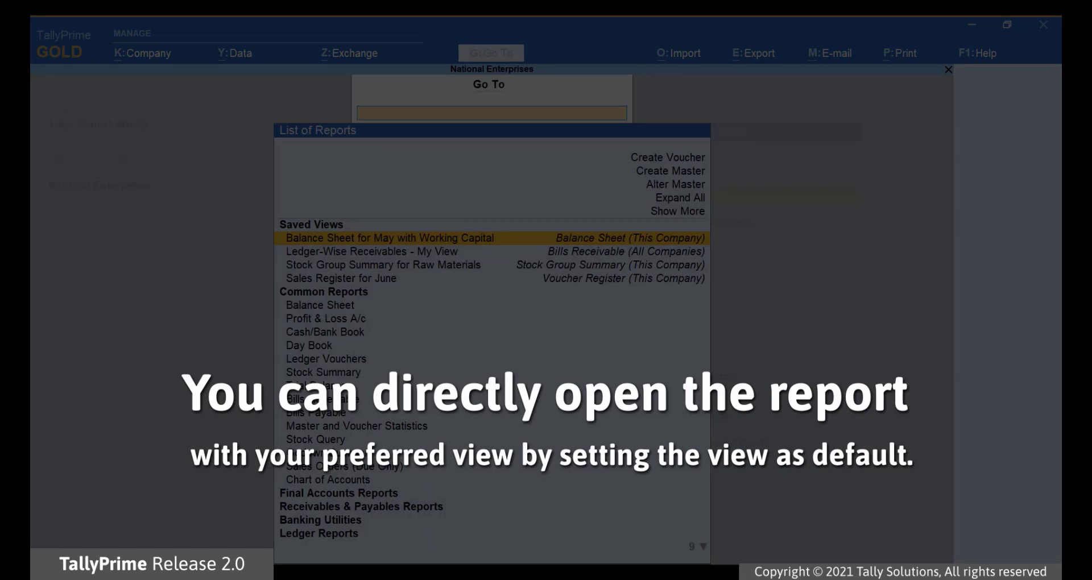
click(371, 251)
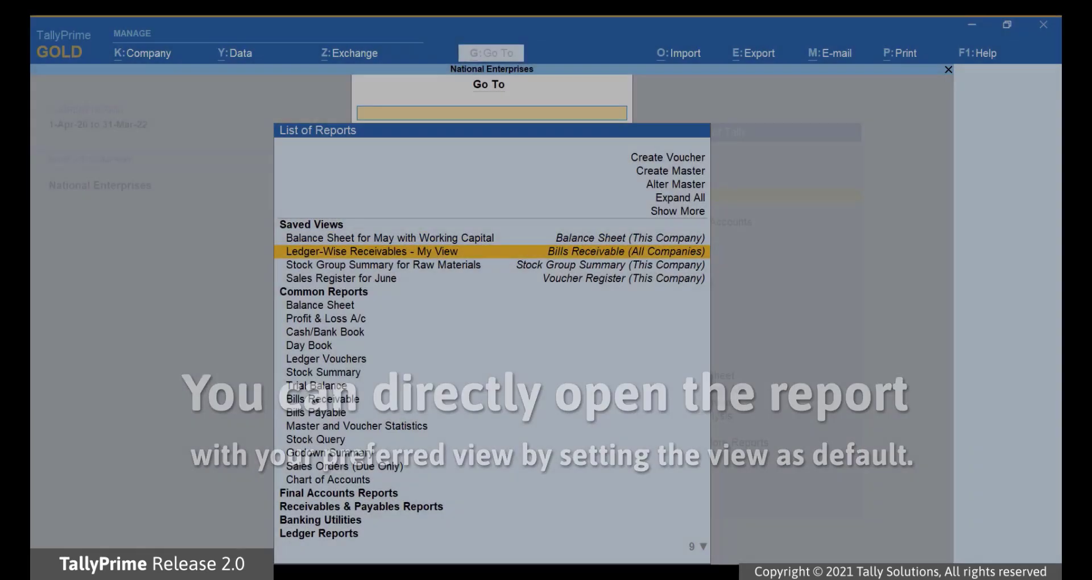
key(Return)
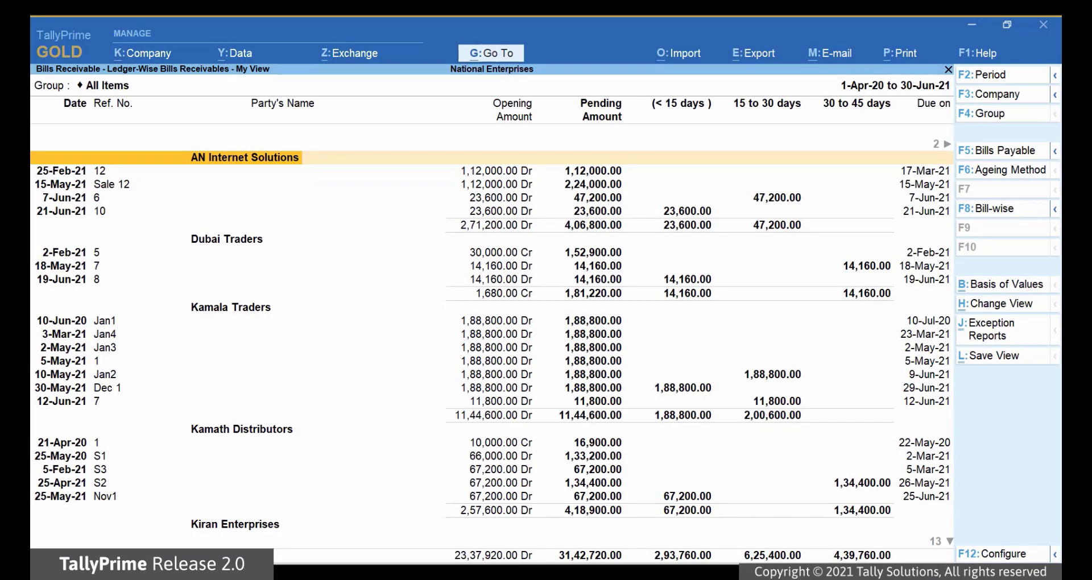
Save "Ledger-Wise Bills Receivables - My View" as the default view for the report, without showing additional configuration.
click(1013, 369)
key(Return)
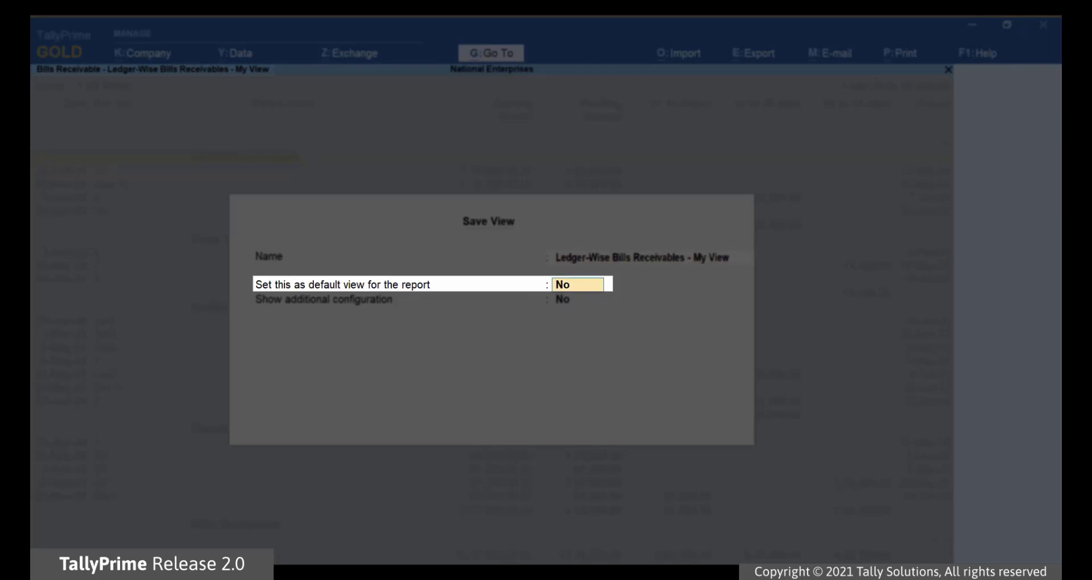
text(Yes)
key(Return)
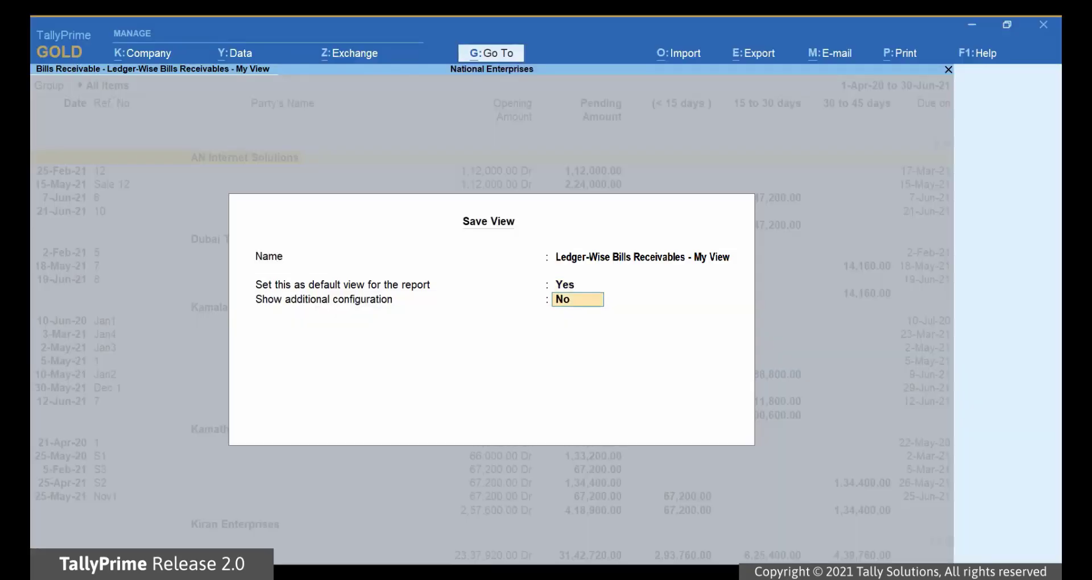
text(N)
key(Return)
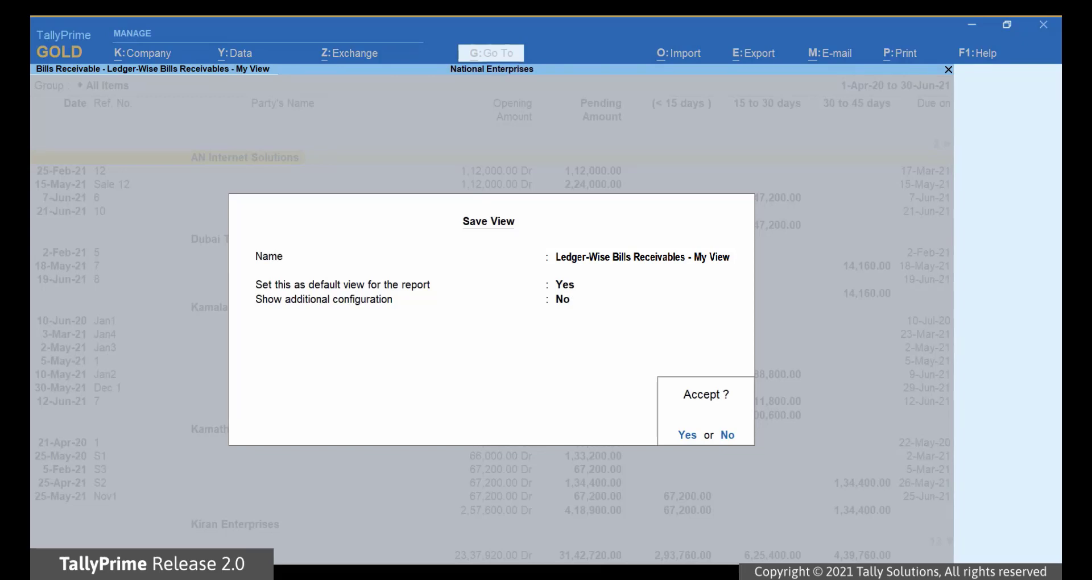
key(Return)
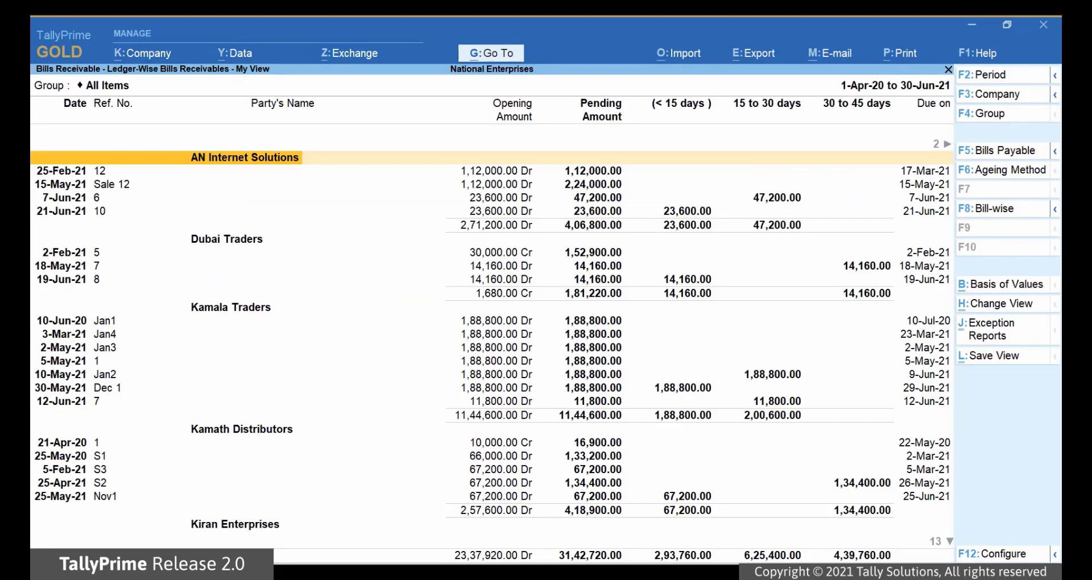
Close the report, search the reports for "Bills" and reopen Bills Receivable in its default view.
key(Escape)
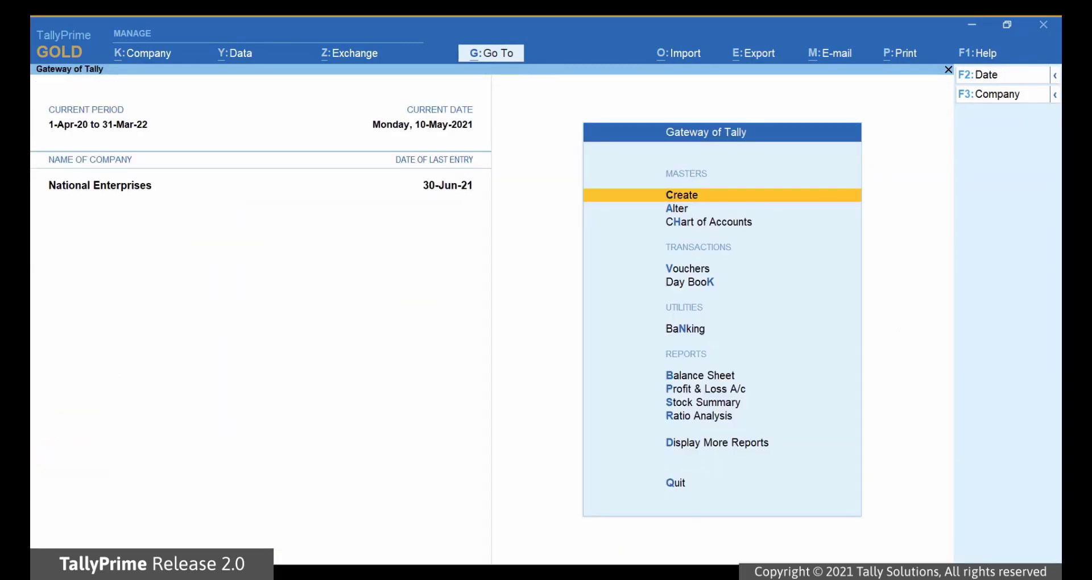
key(alt+g)
text(B)
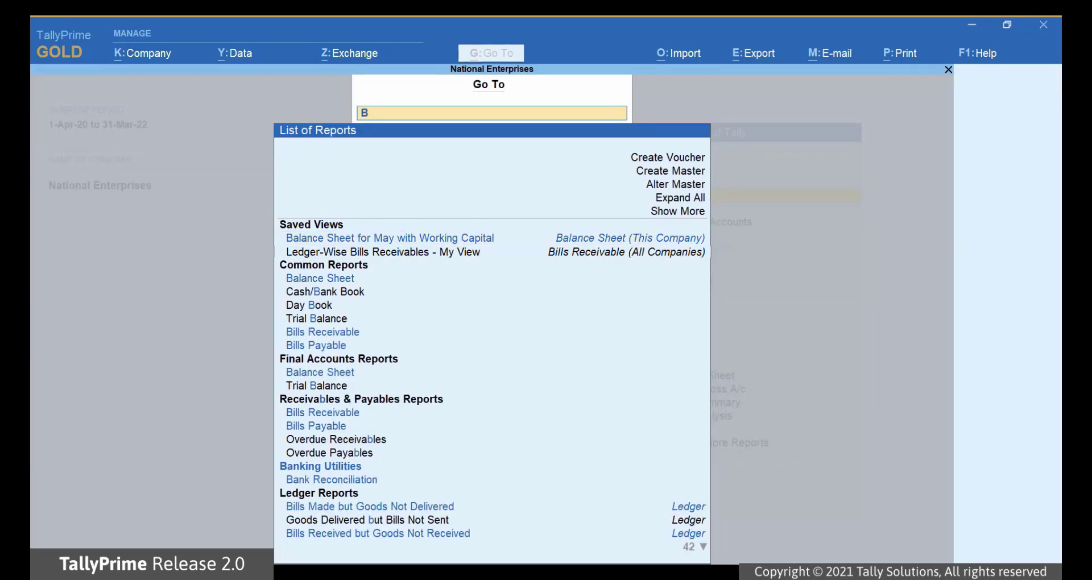
text(ills)
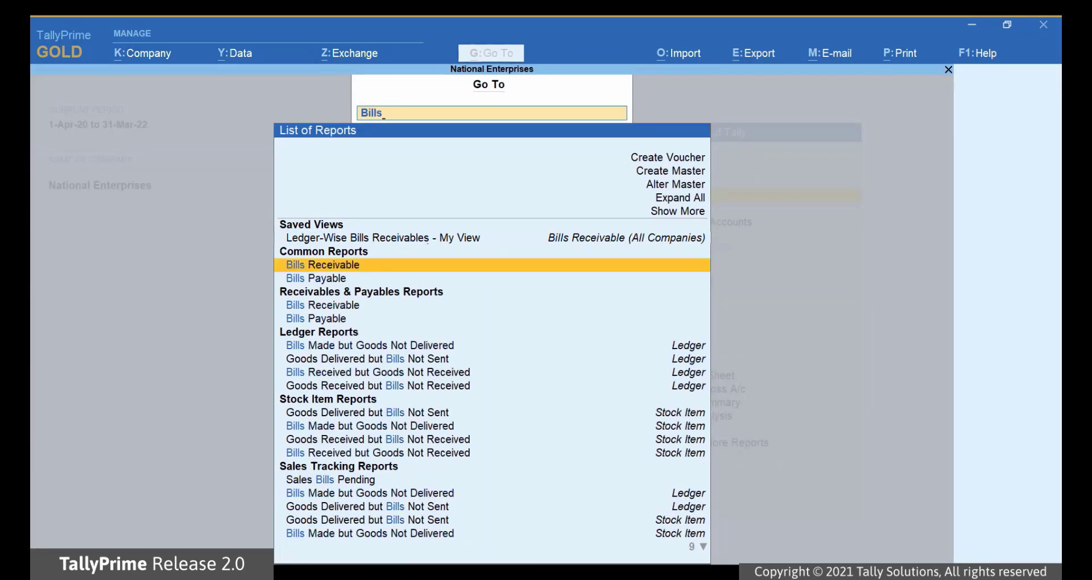
key(Return)
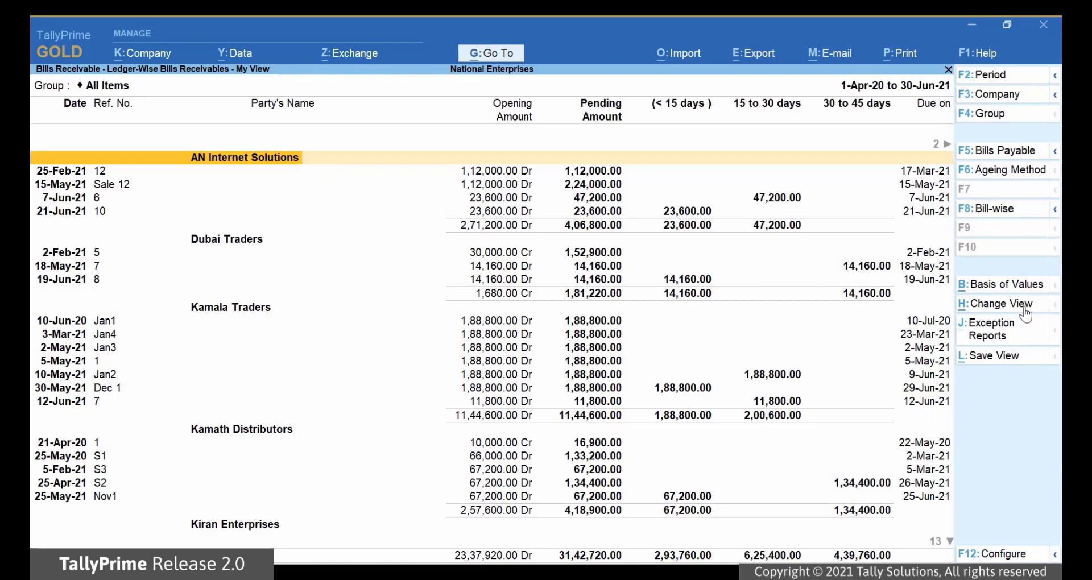
Change the Bills Receivable report from the saved default view to its original view.
click(1018, 307)
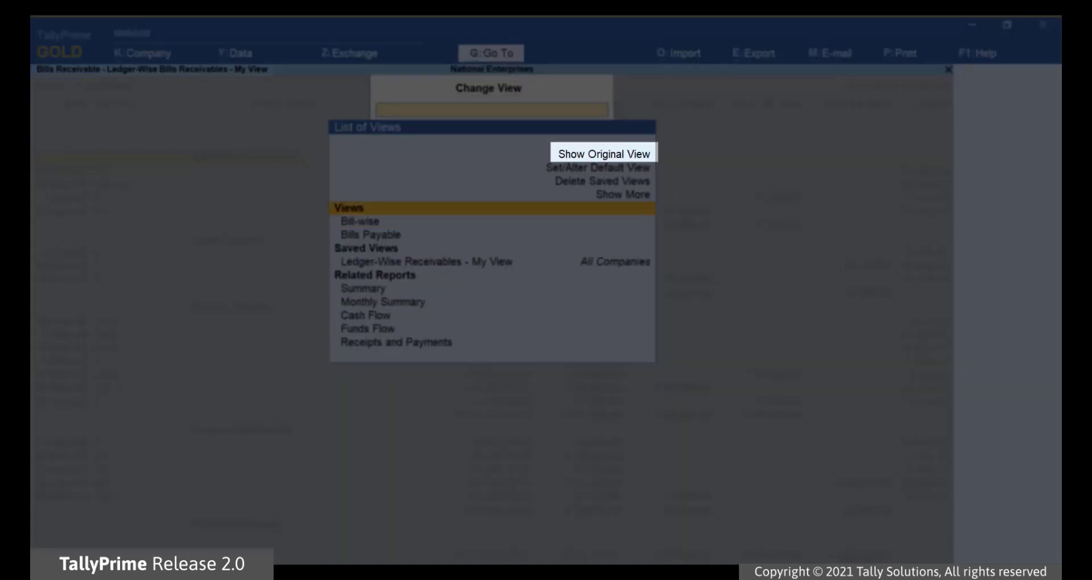
click(604, 154)
key(Return)
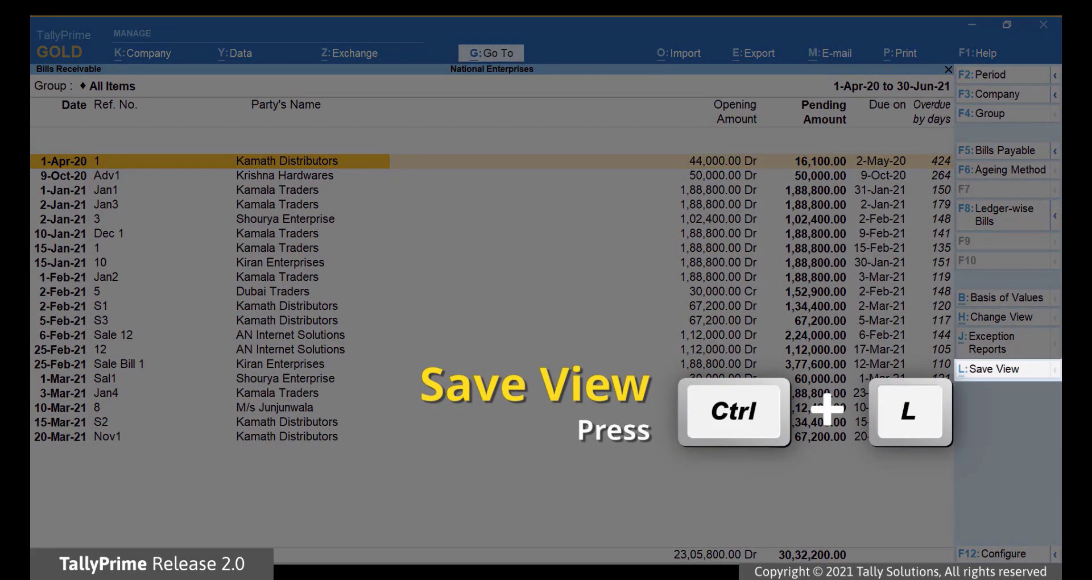
Save the current view as "Ledger-Wise Bills Receivable for Sharing" for This Company only, not as default and without the selected master or period.
key(ctrl+l)
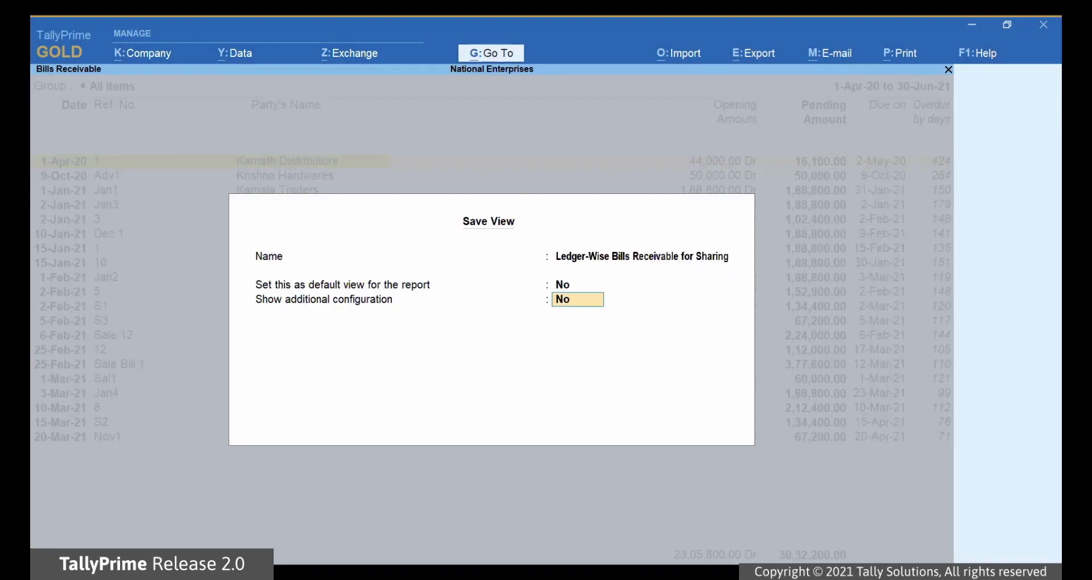
text(Yes)
key(Return)
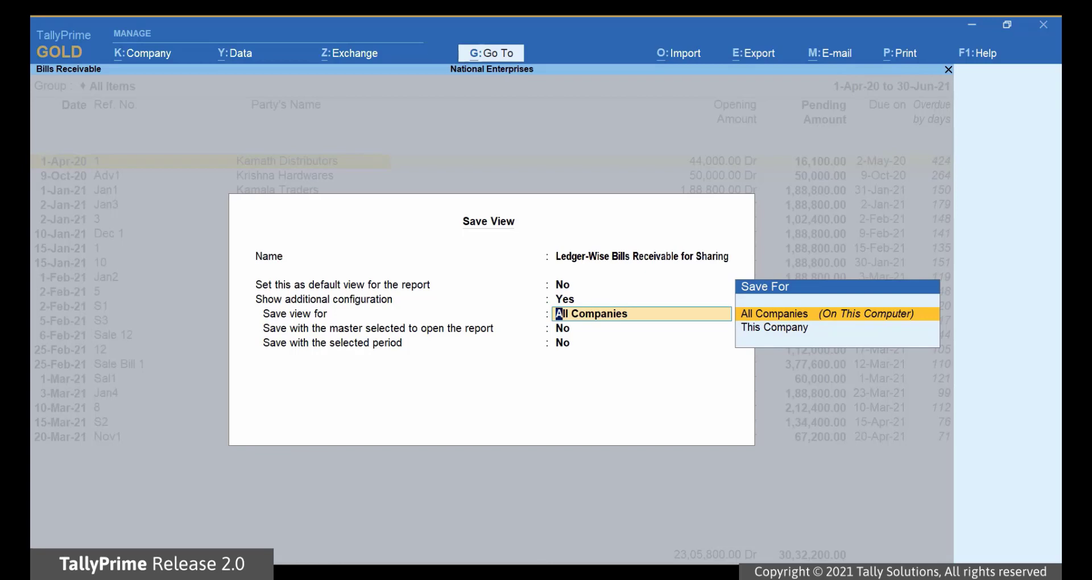
key(Down)
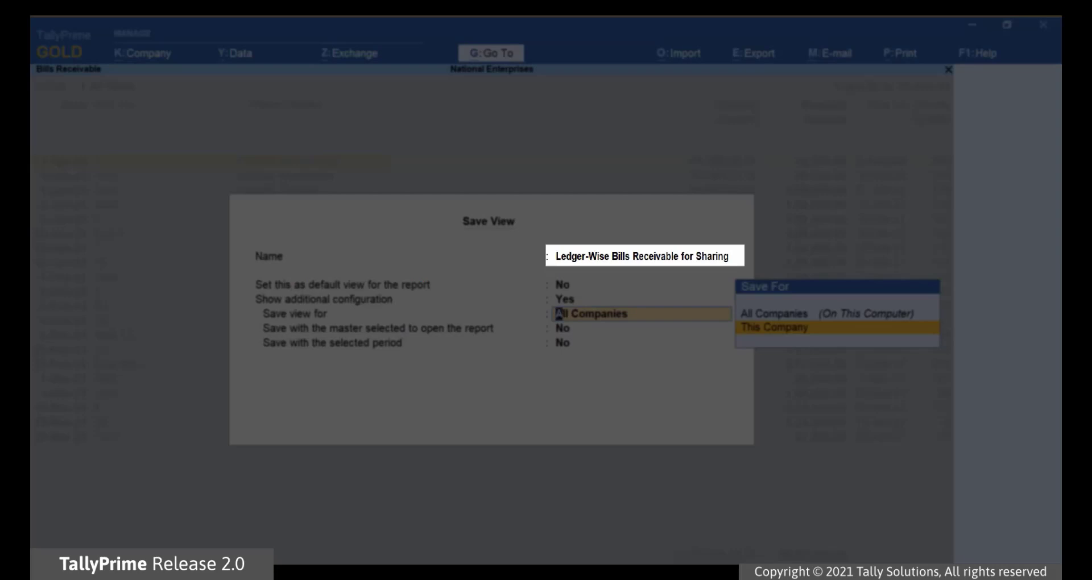
key(Return)
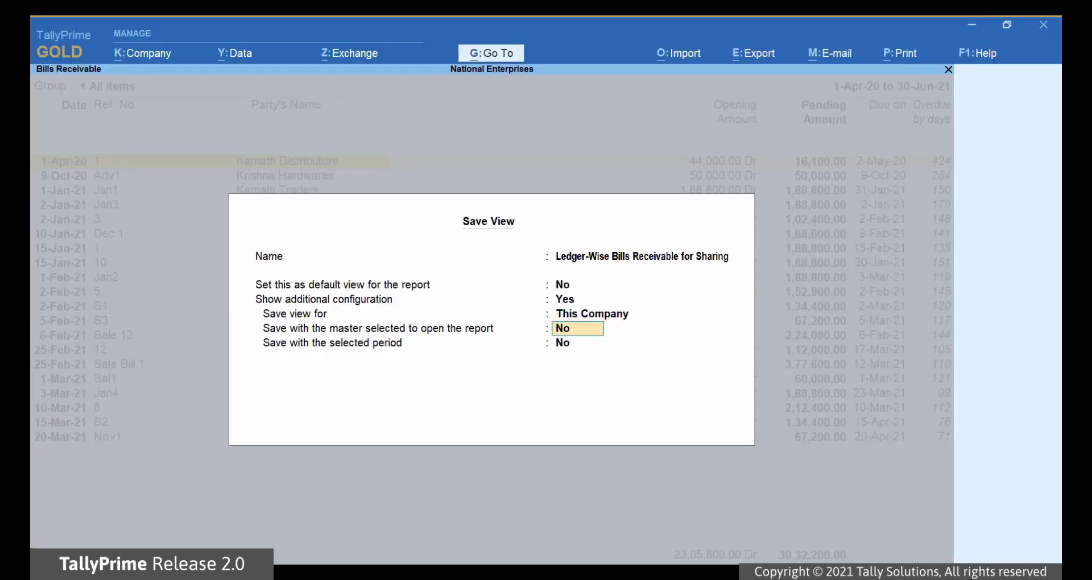
key(Return)
key(Return)
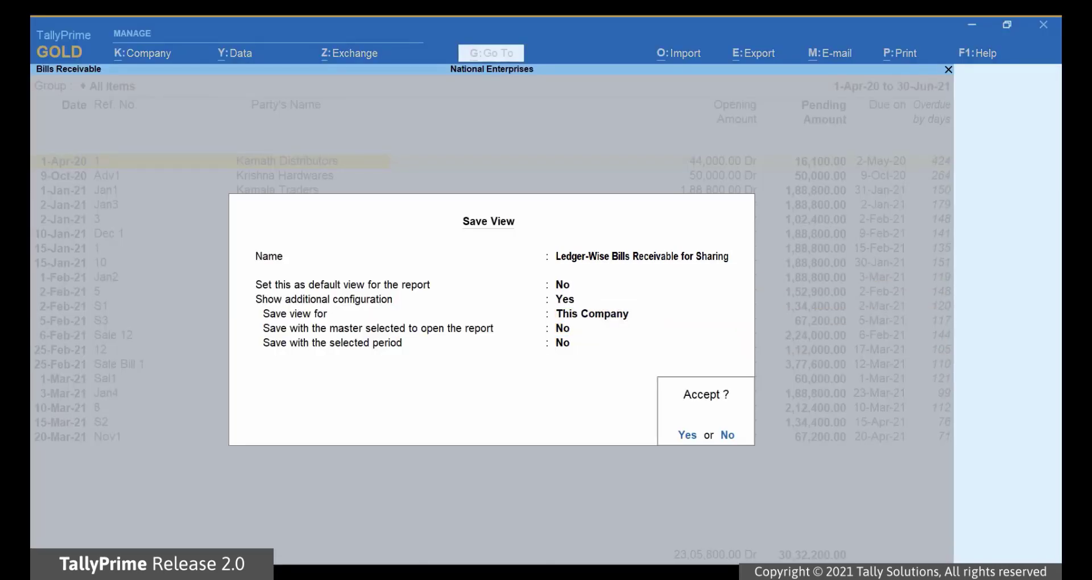
key(Return)
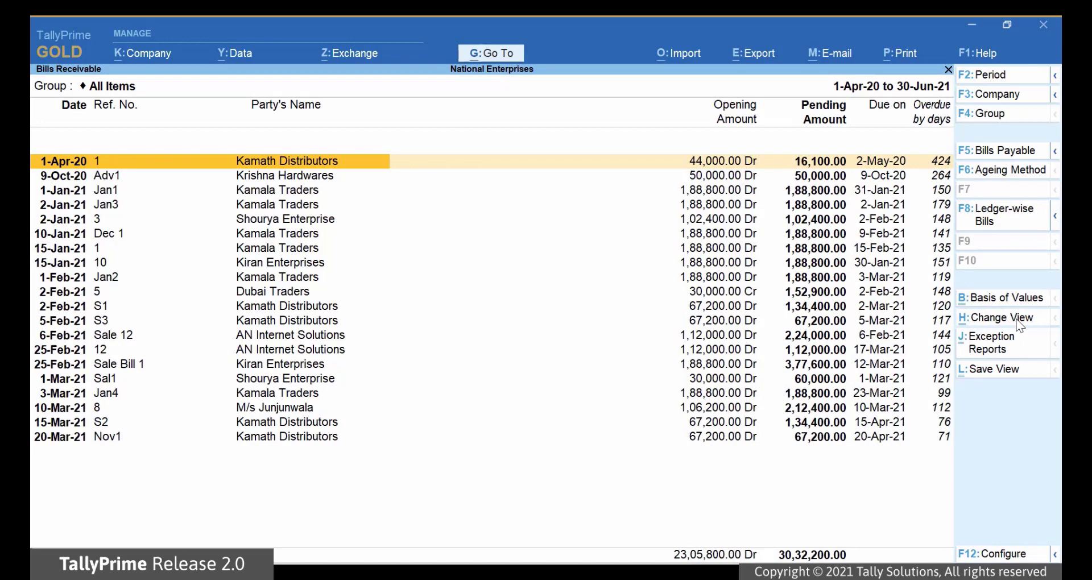
Switch to the saved view "Ledger-Wise Bills Receivable for Sharing" and check which saved view is set as the report's default.
key(ctrl+h)
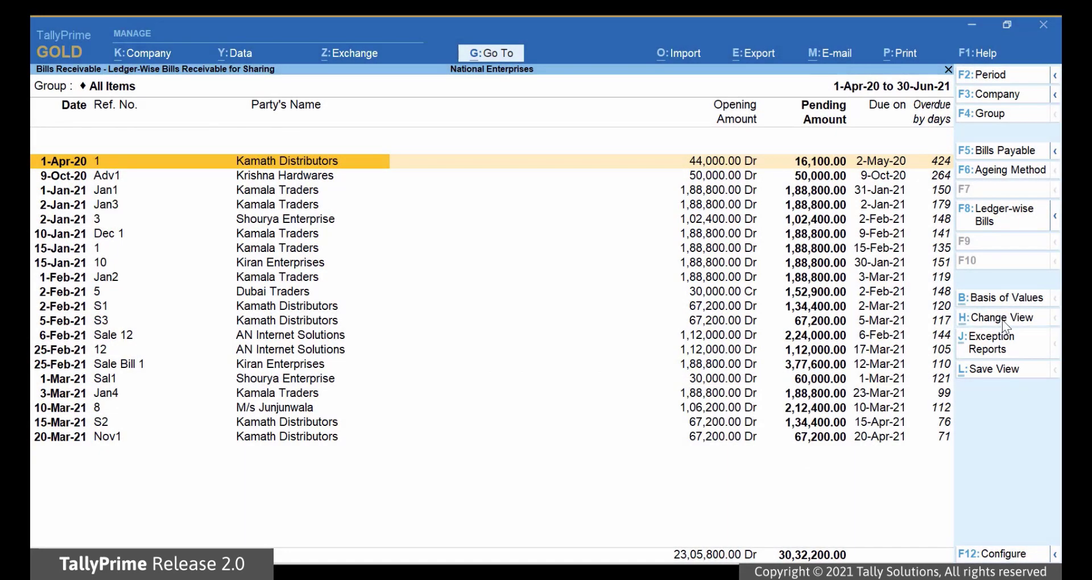
click(1004, 319)
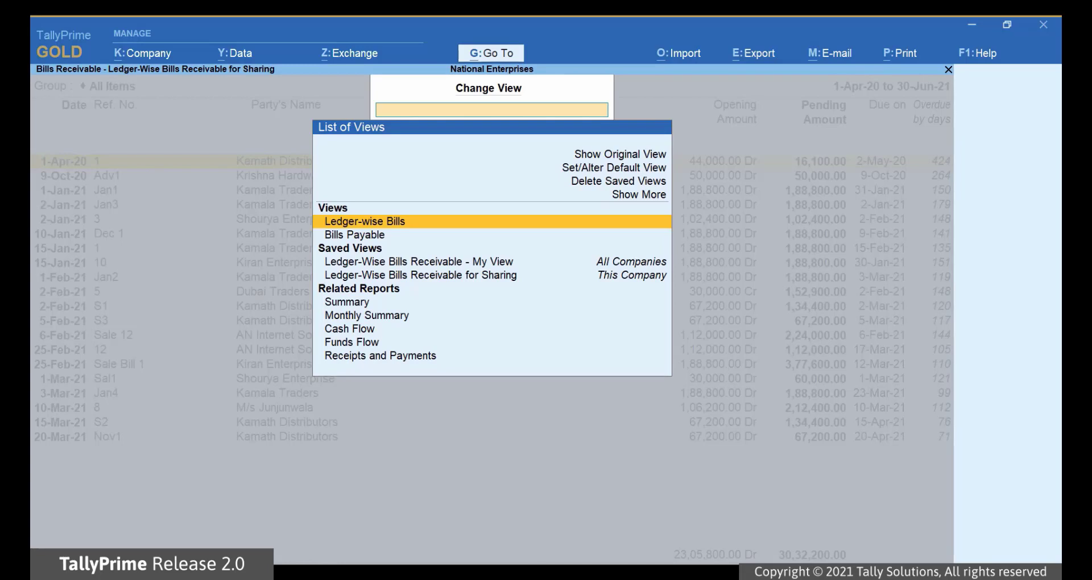
key(Up)
key(Up)
key(Up)
key(Up)
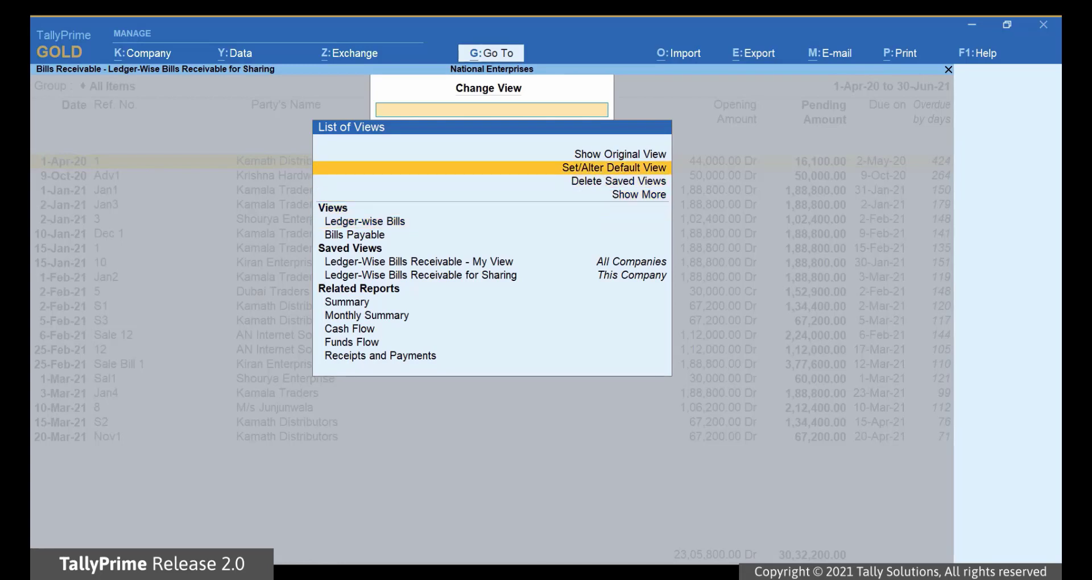
key(Return)
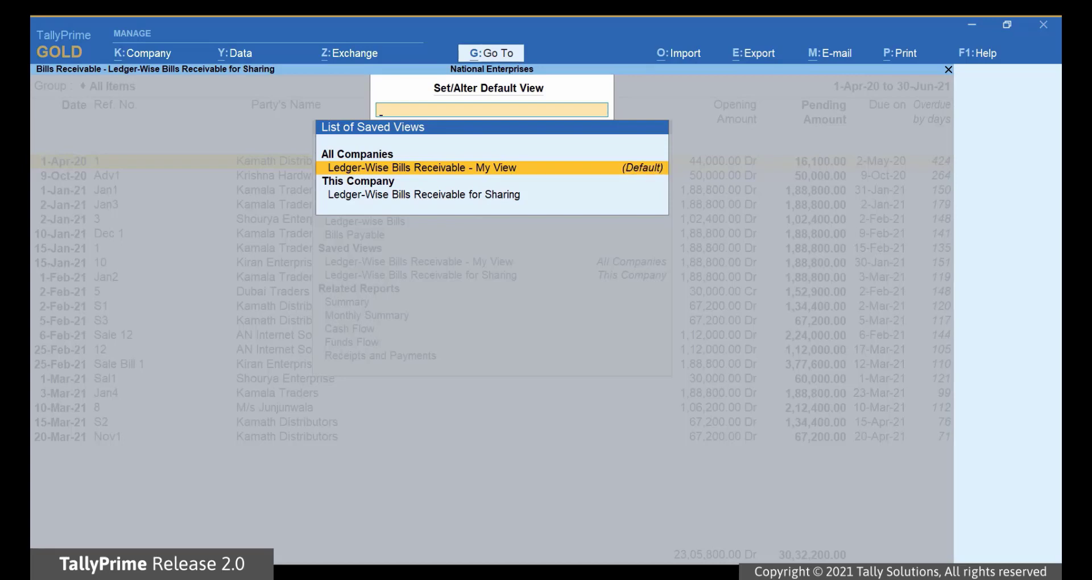
key(Escape)
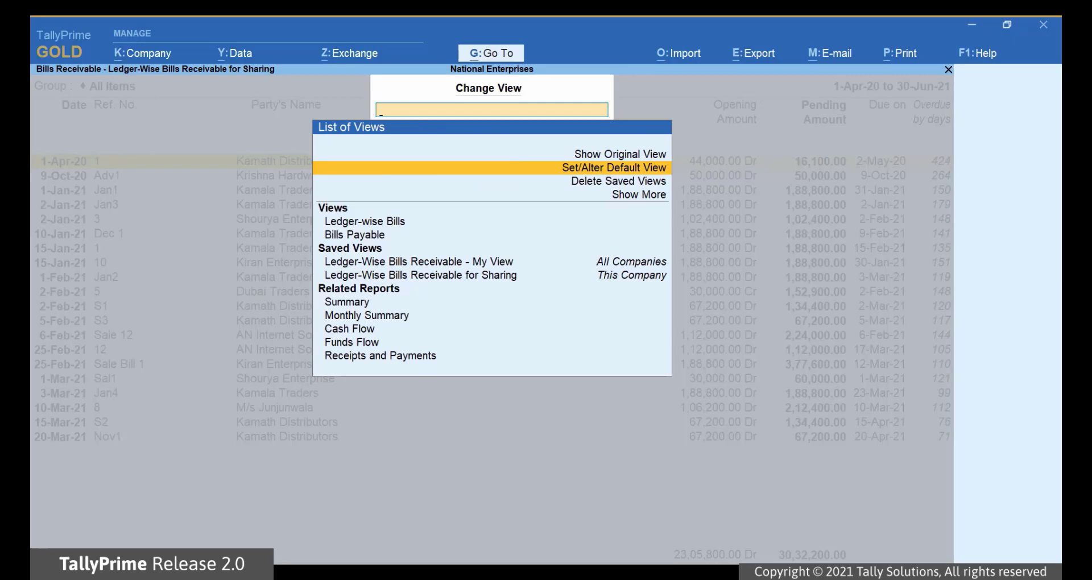
key(Escape)
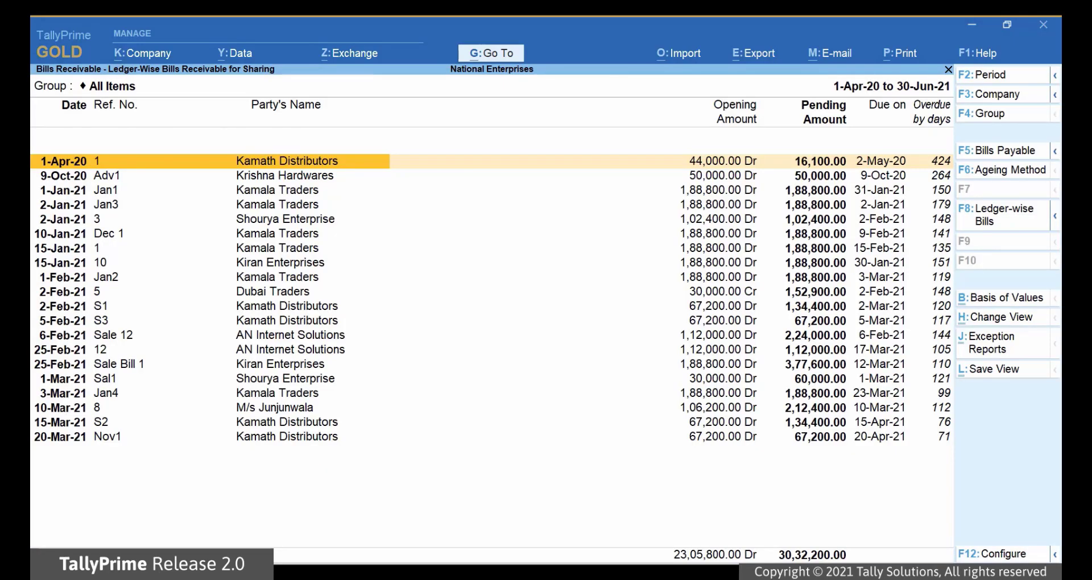
Close the sharing view, search the reports for "Bill" and open Bills Receivable in its default view.
key(Escape)
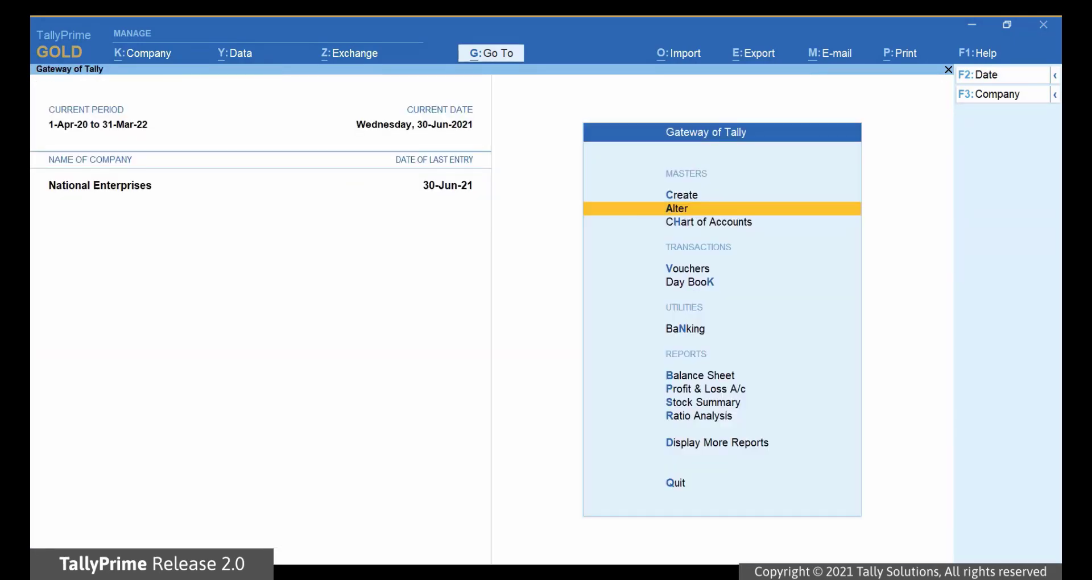
key(alt+g)
text(Bill)
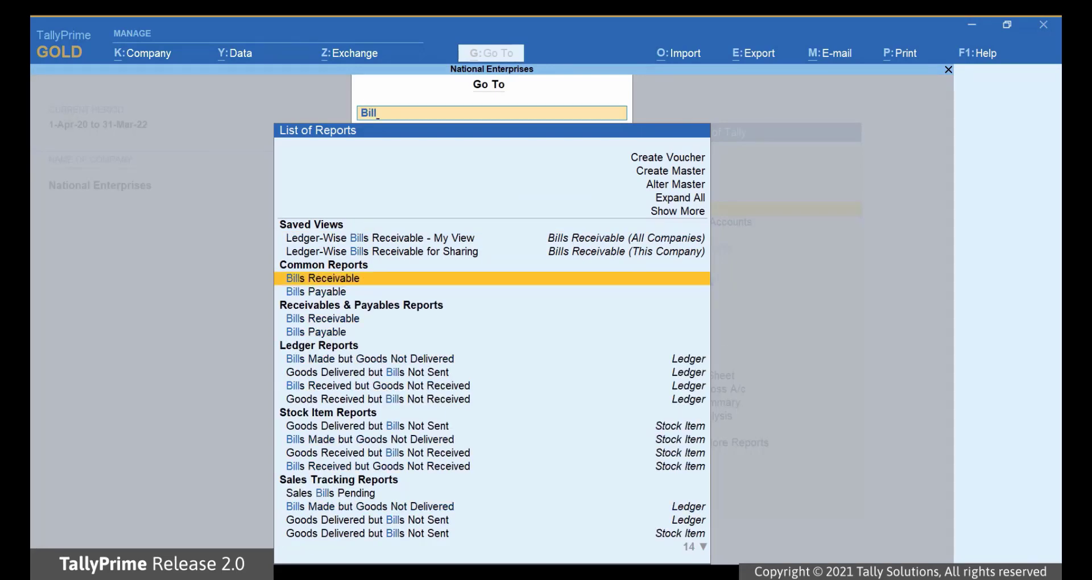
key(Return)
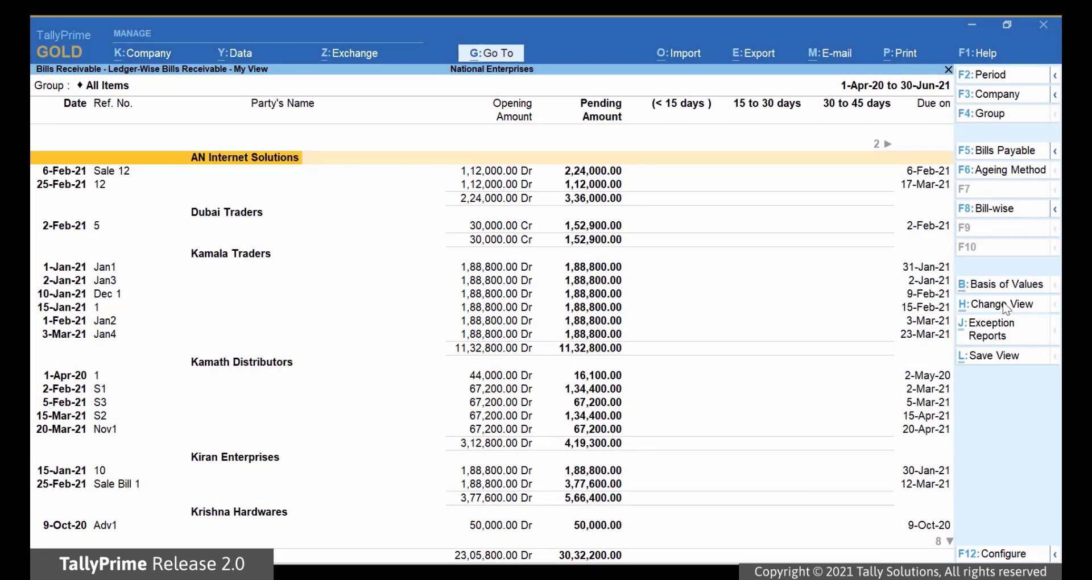
Delete the saved view "Bill-Wise Bills Receivable for Sharing" from the report's saved views for all companies.
click(1004, 304)
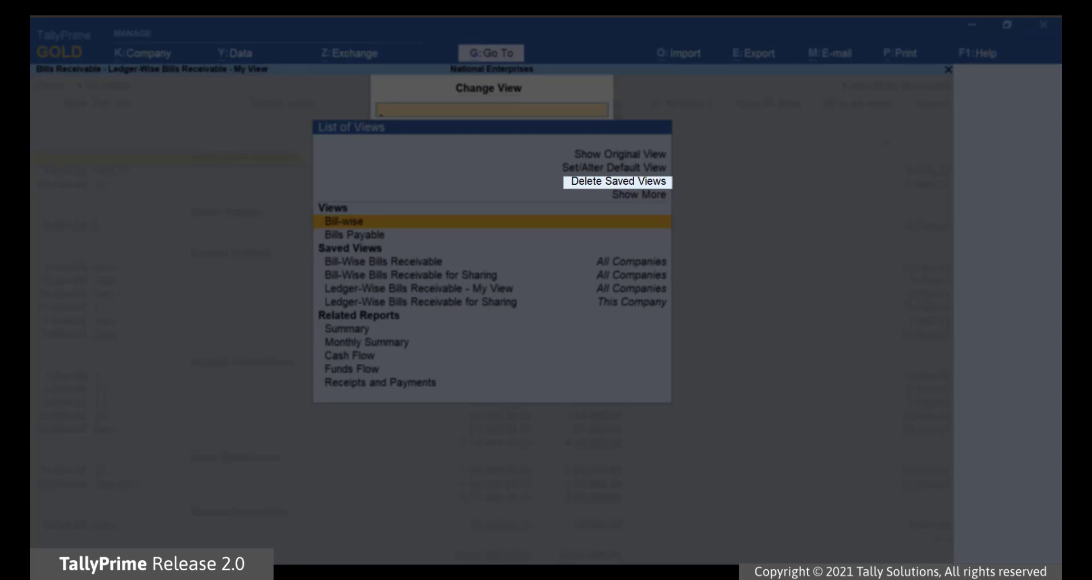
click(618, 181)
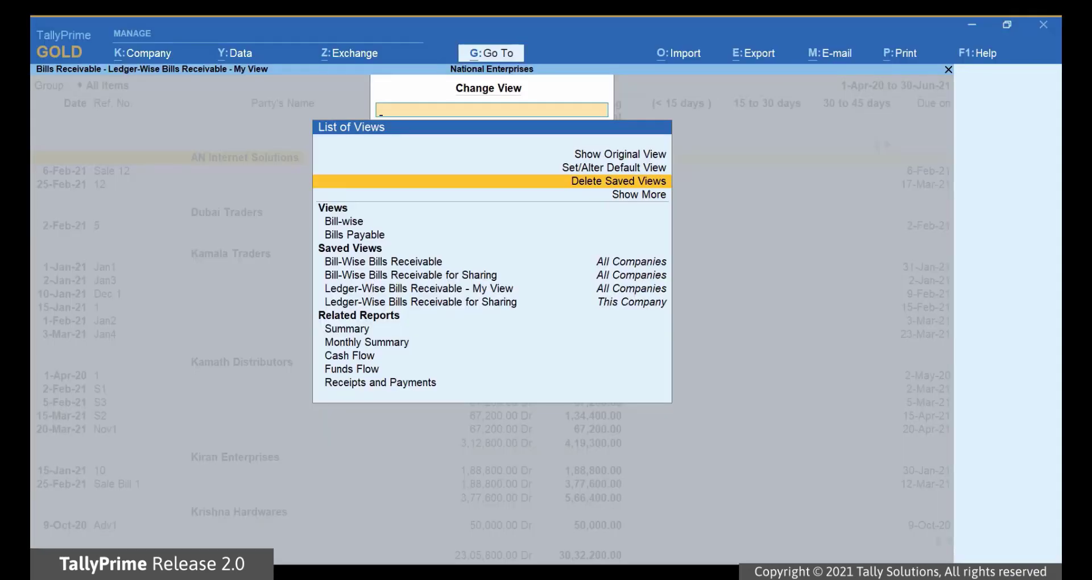
key(Return)
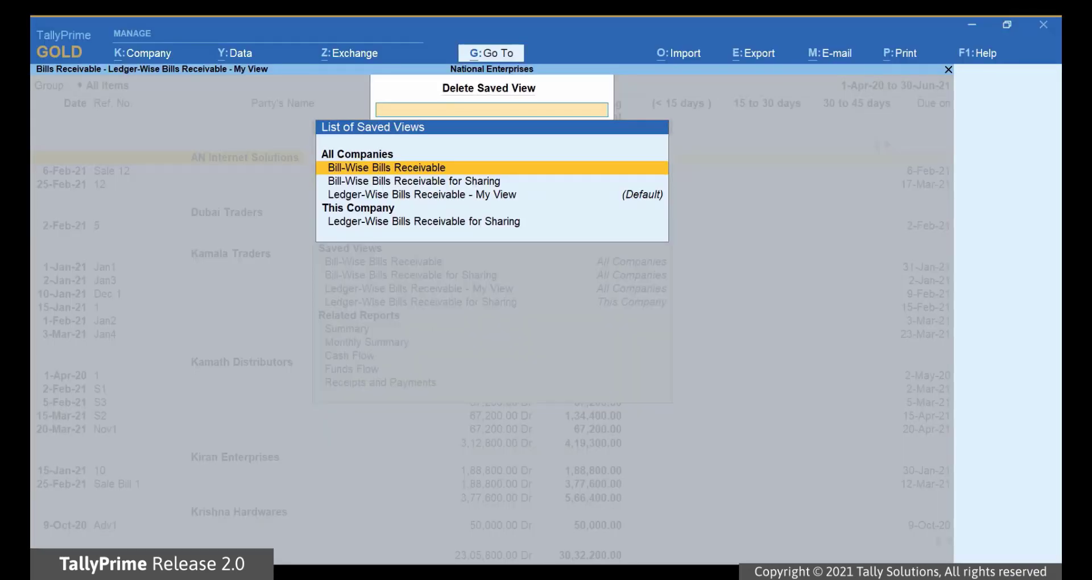
click(414, 181)
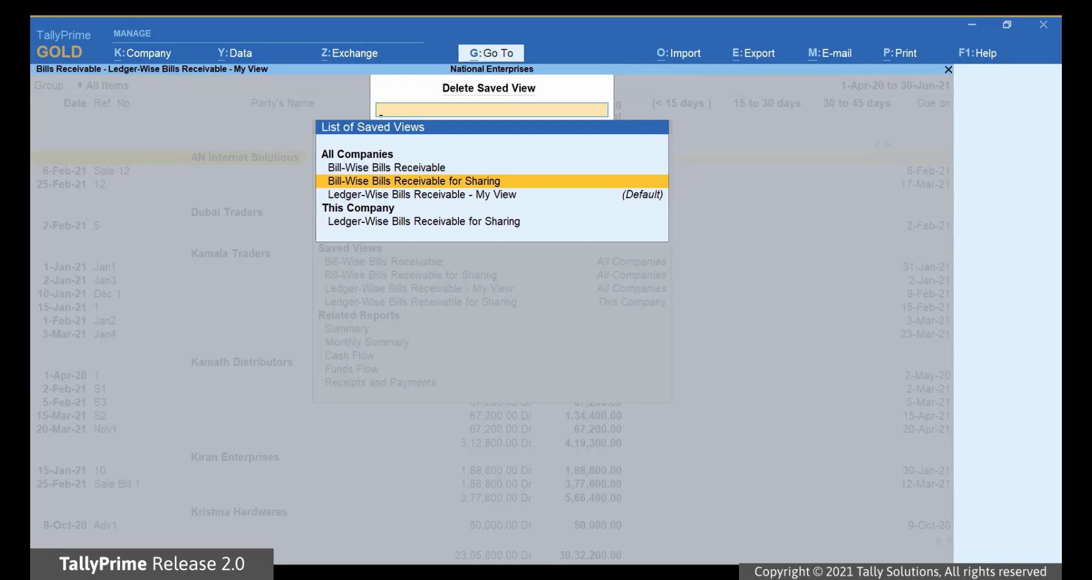
key(Return)
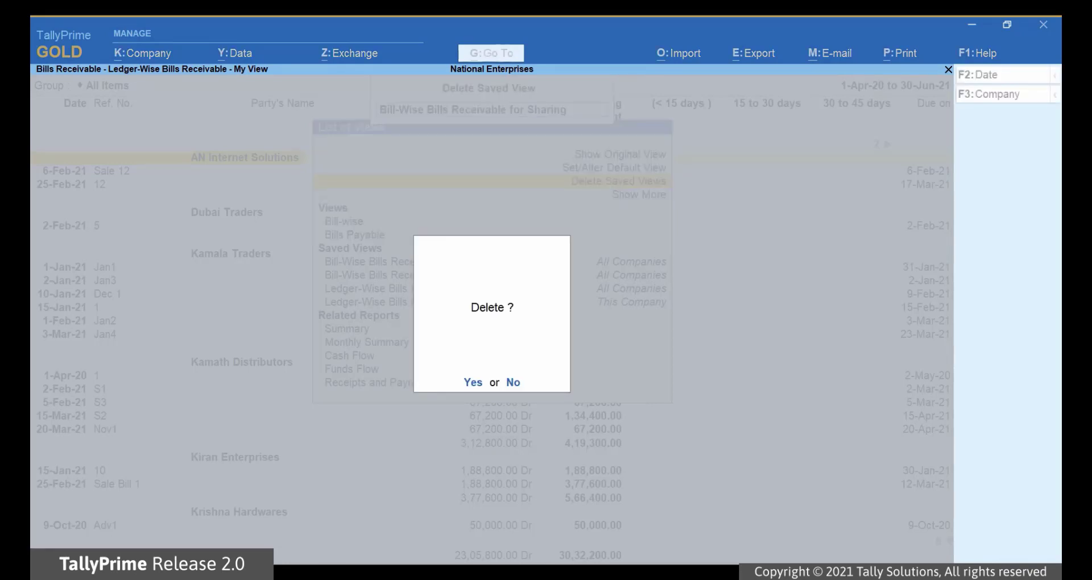
key(Return)
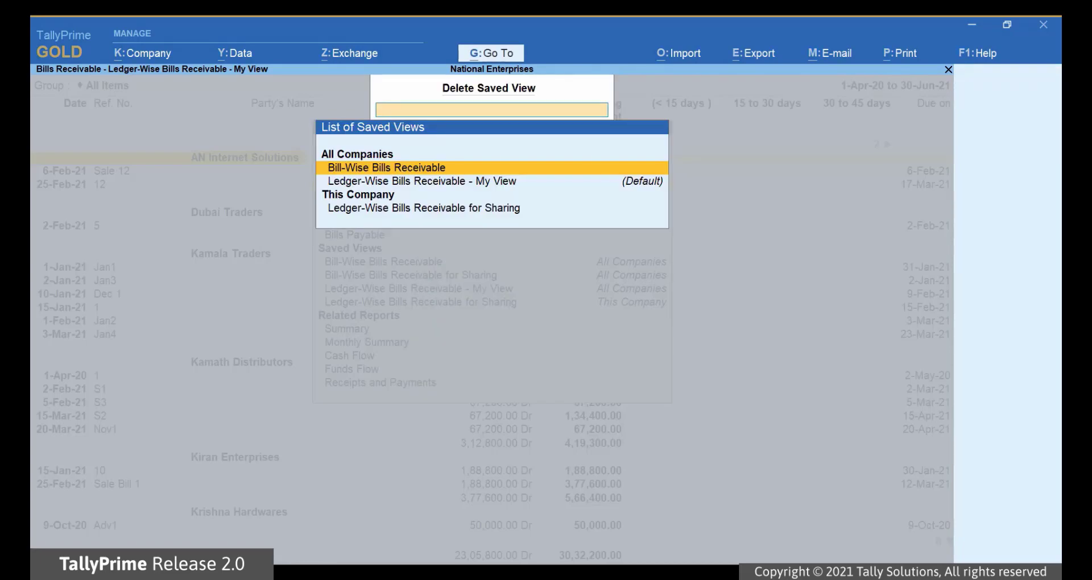
Close the report's saved-view lists and delete all views saved for All Companies on this computer through the troubleshooting options.
key(Escape)
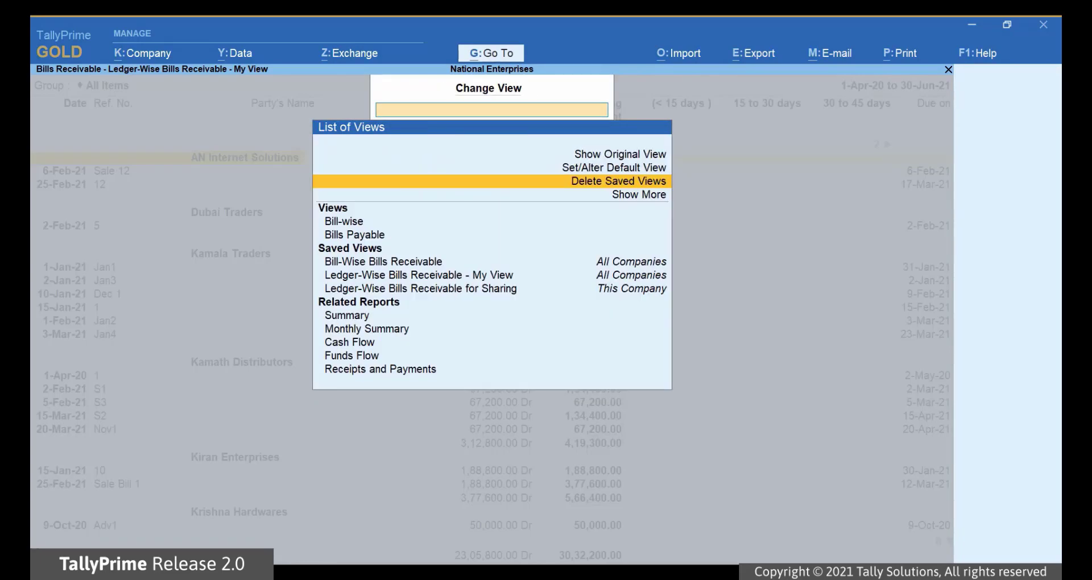
key(Escape)
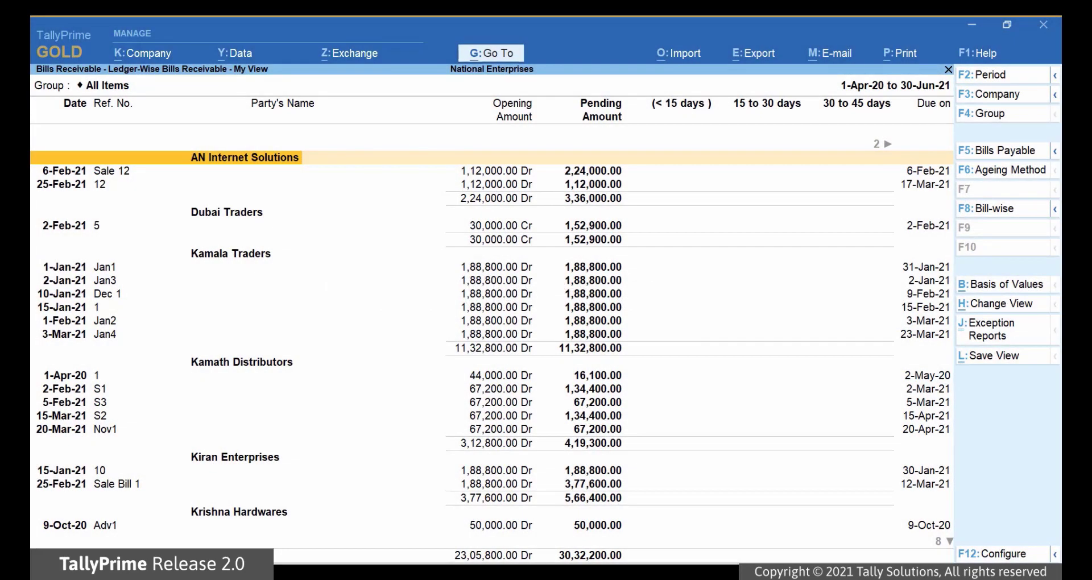
key(F1)
key(Down)
key(Down)
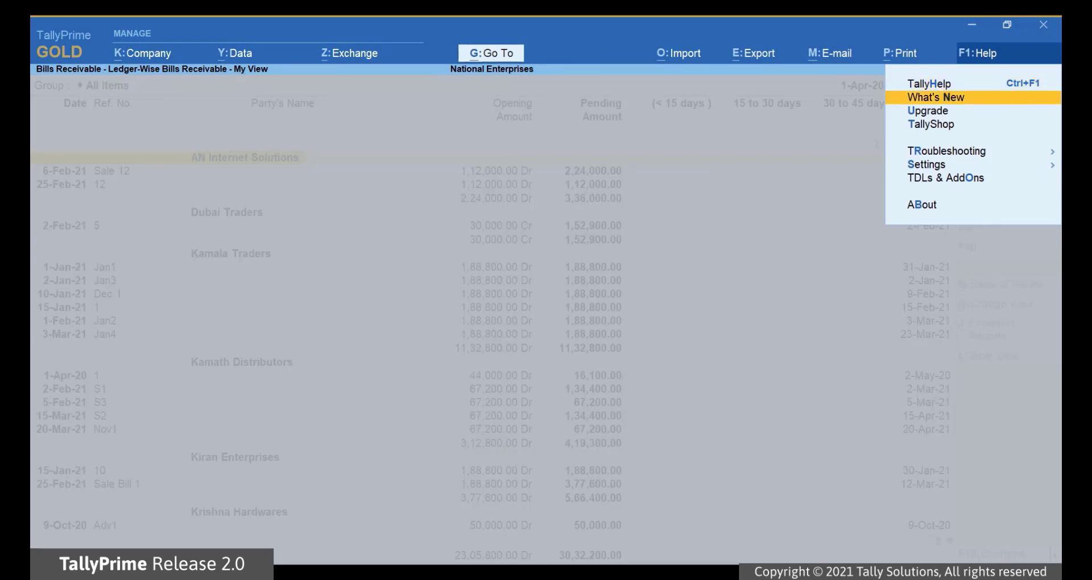
key(Down)
key(Down)
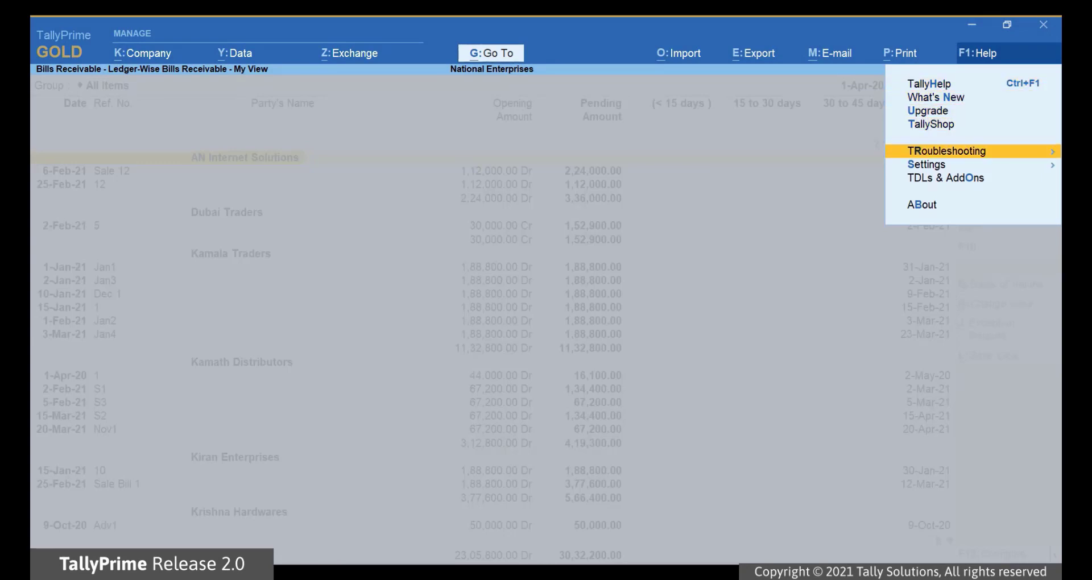
key(Return)
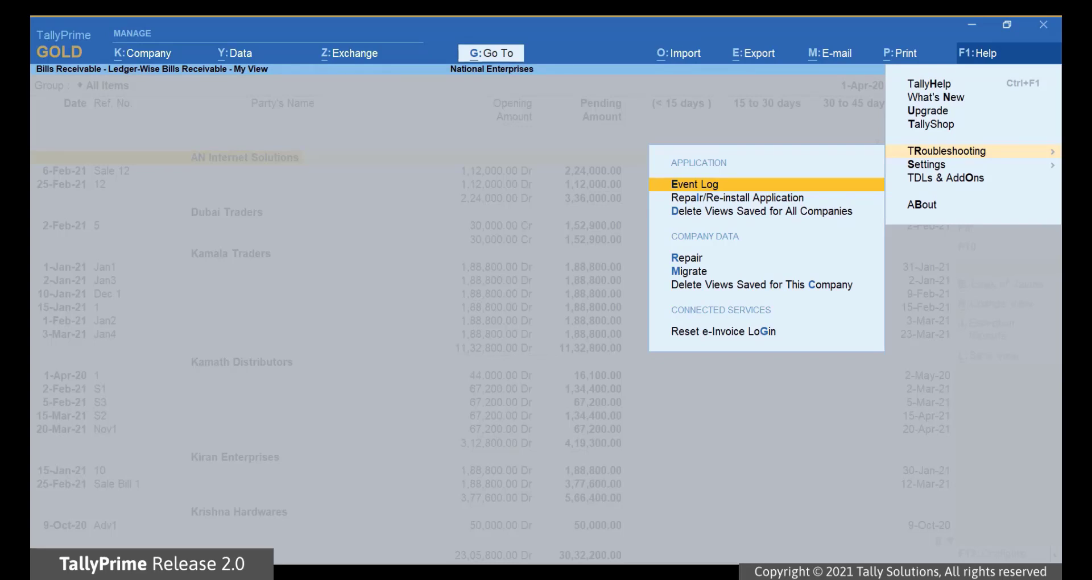
key(Down)
key(Down)
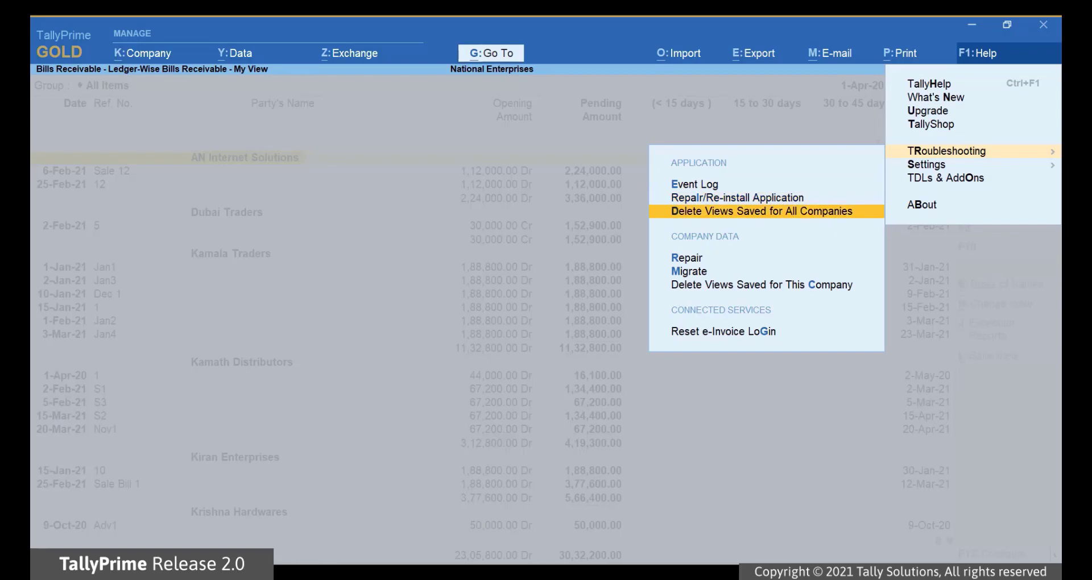
key(Return)
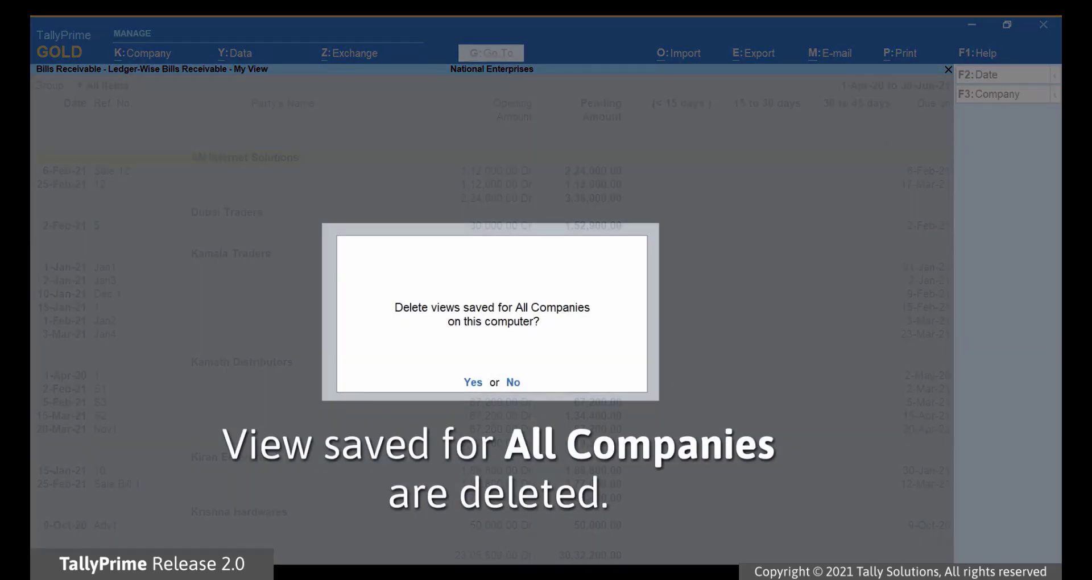
key(y)
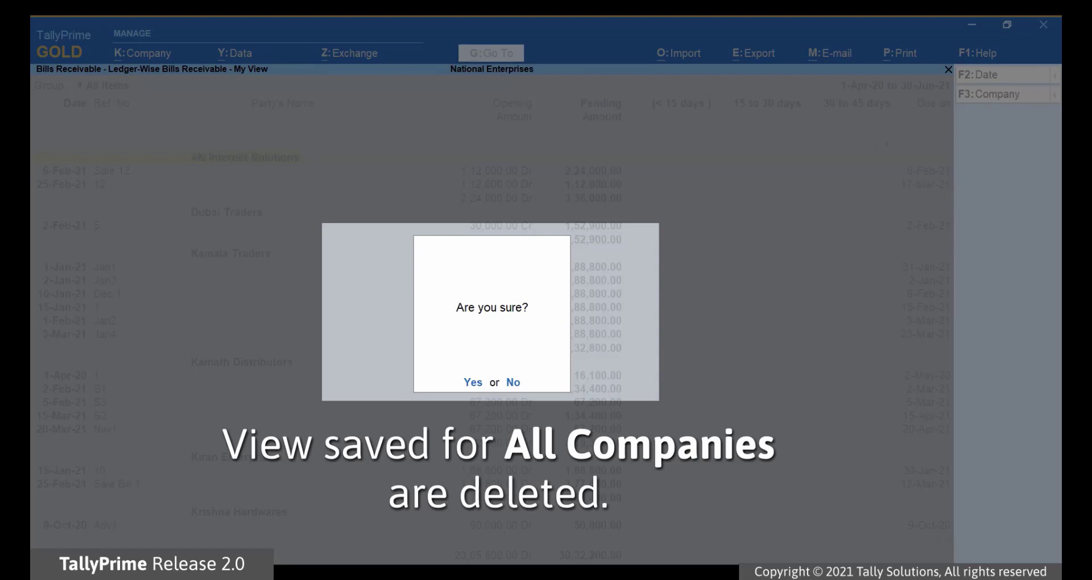
key(y)
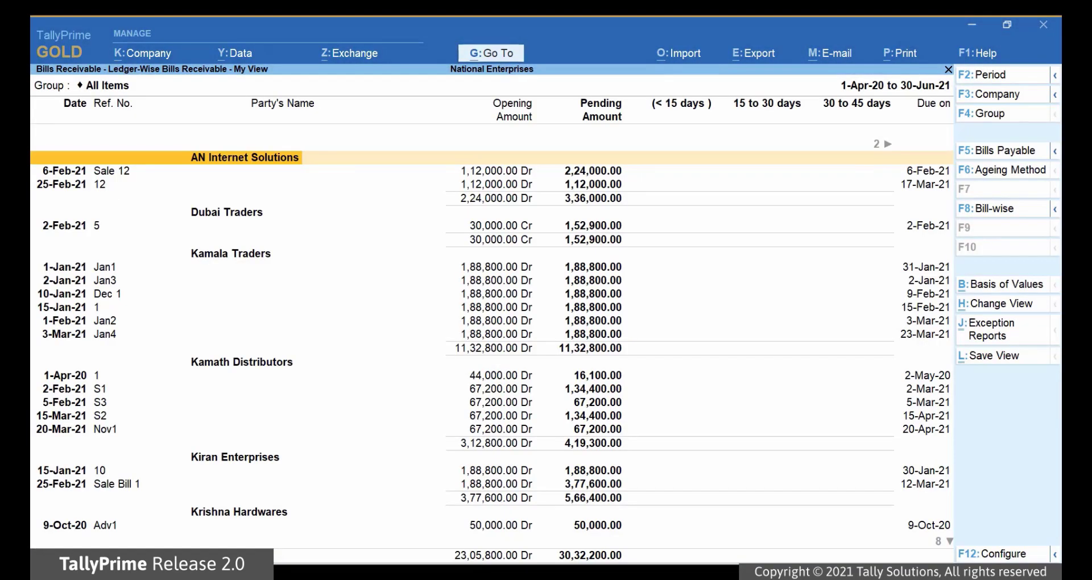
Leave the report and open the This Company saved view "Ledger-Wise Bills Receivable for Sharing" from the list of reports.
key(Escape)
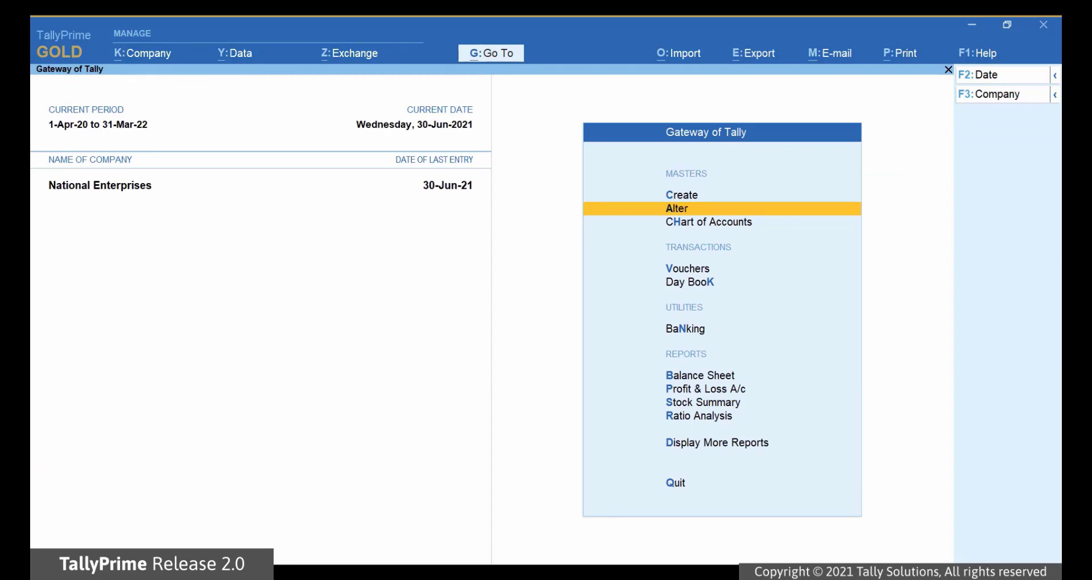
key(alt+g)
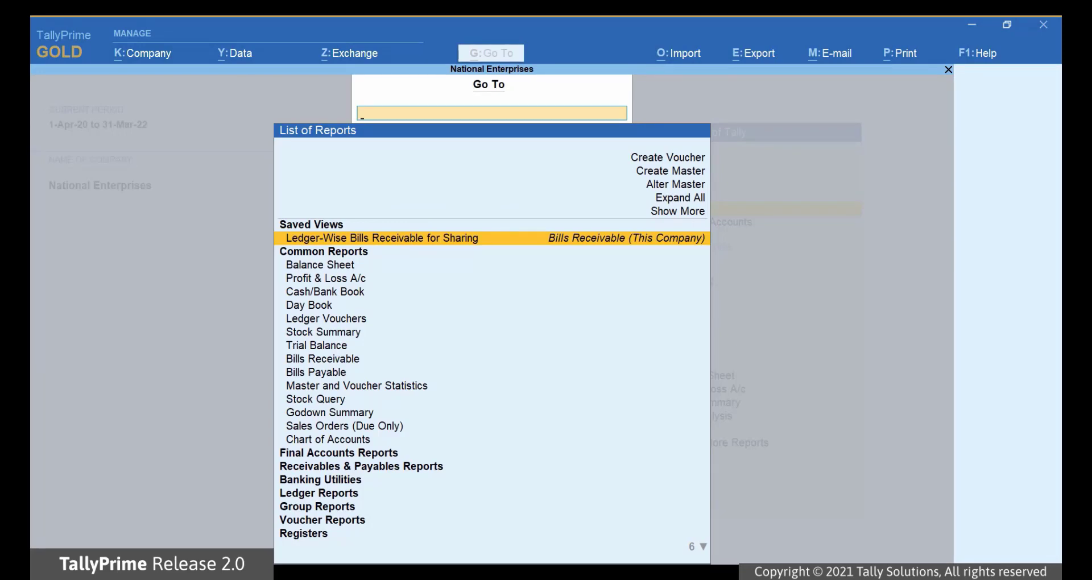
key(Return)
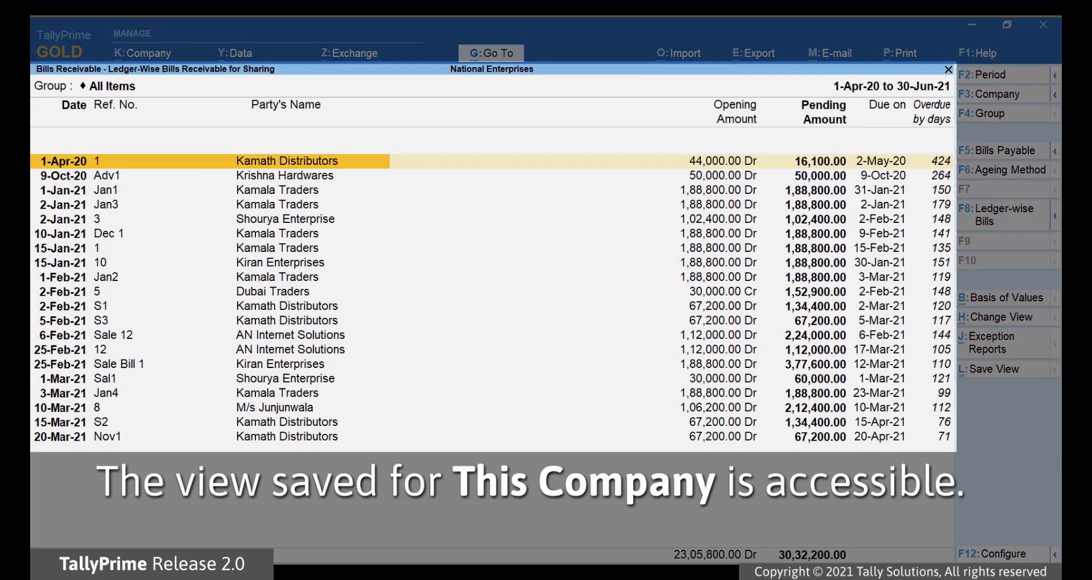